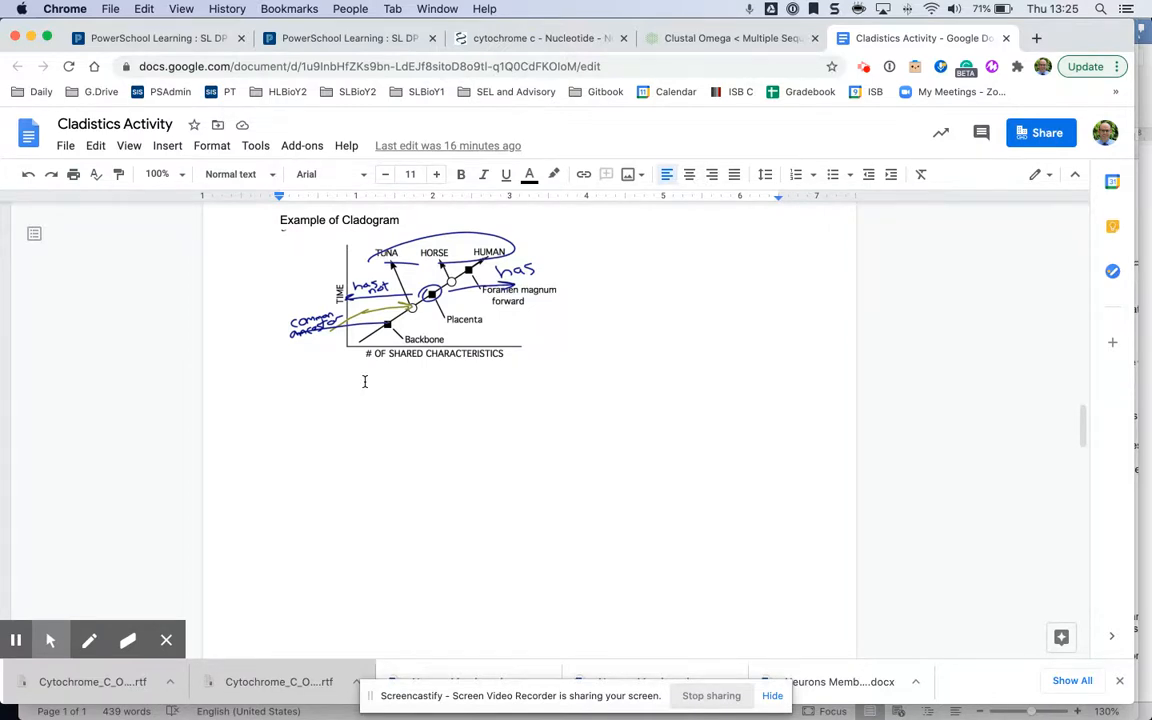
Step: Review the cladogram example and completed trait table in the Cladistics Activity document, and highlight question 4 on cytochrome C sequences
{"action": "scroll", "coordinate": [364, 381], "scroll_direction": "up", "scroll_amount": 2}
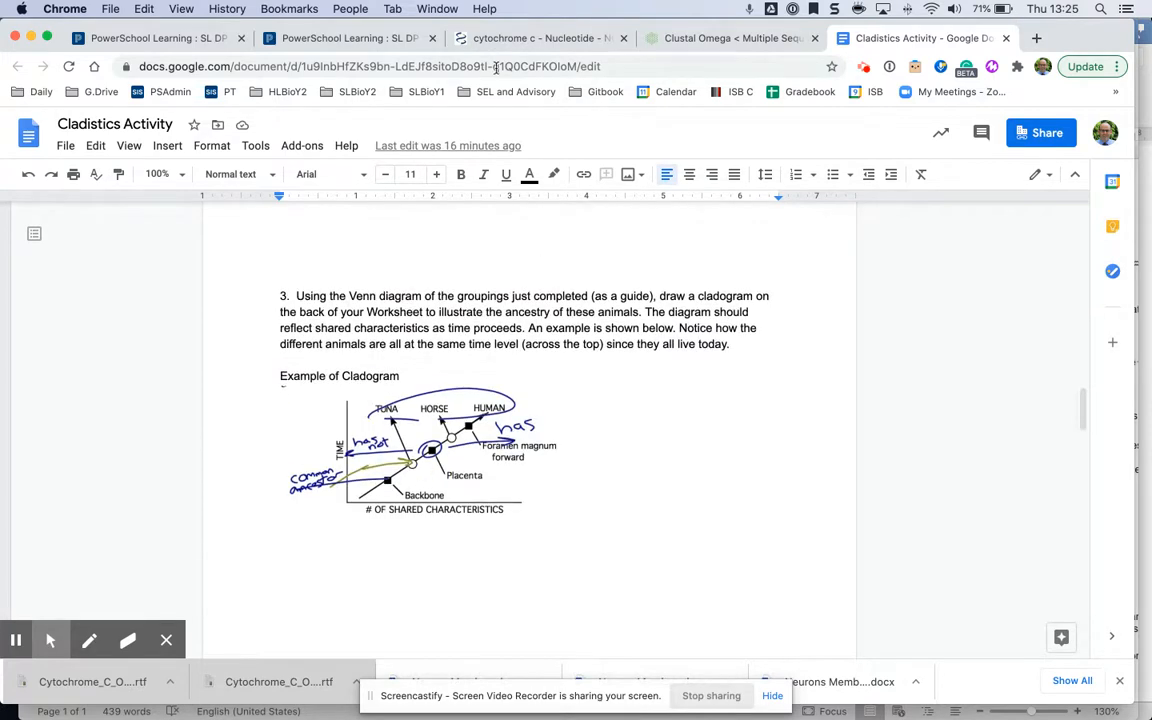
{"action": "scroll", "coordinate": [483, 492], "scroll_direction": "up", "scroll_amount": 3}
{"action": "scroll", "coordinate": [483, 492], "scroll_direction": "up", "scroll_amount": 10}
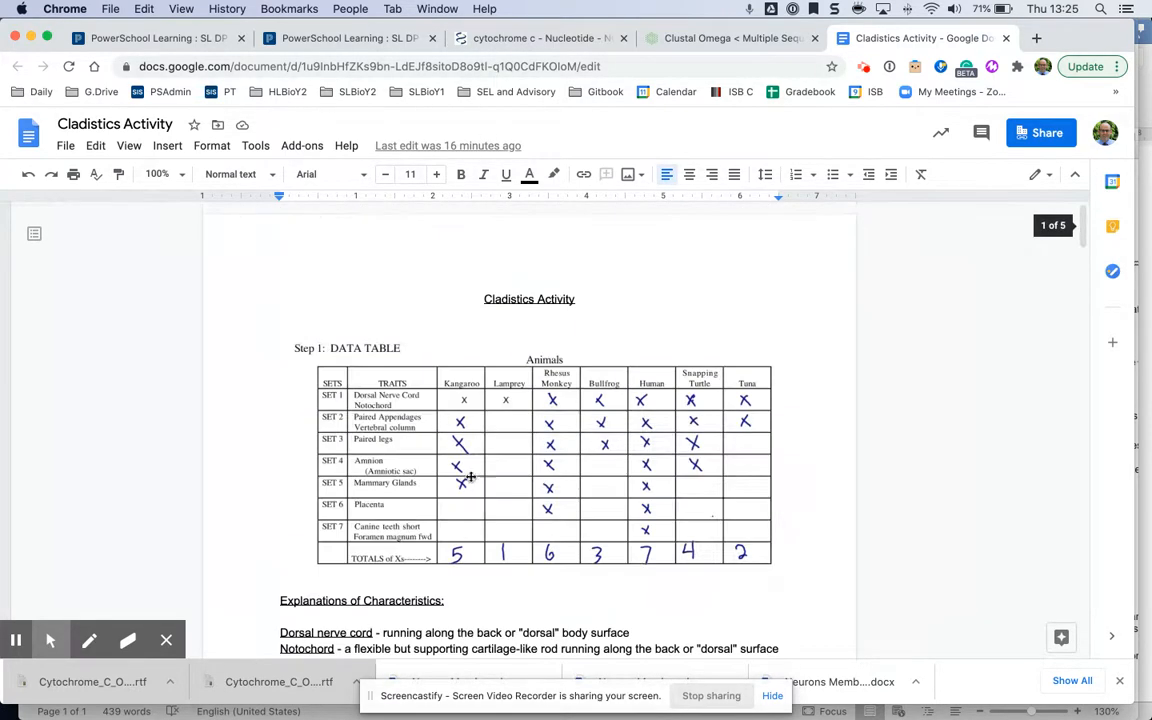
{"action": "scroll", "coordinate": [401, 476], "scroll_direction": "down", "scroll_amount": 20}
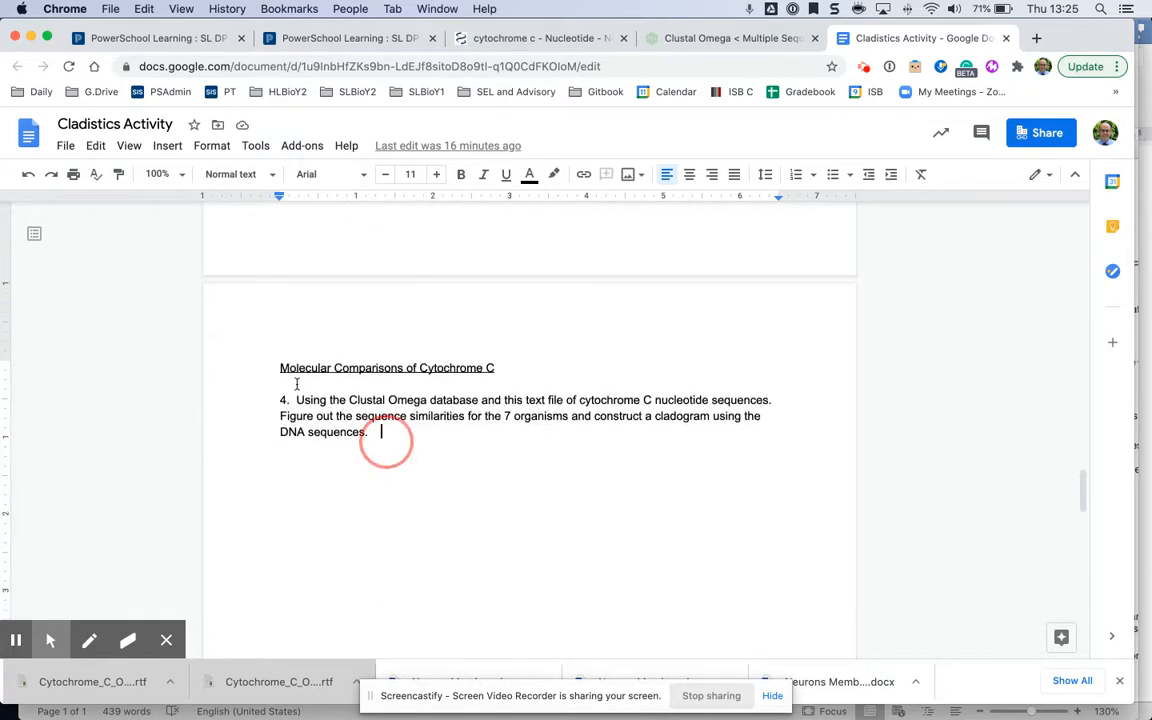
{"action": "left_click_drag", "start_coordinate": [383, 432], "coordinate": [285, 402]}
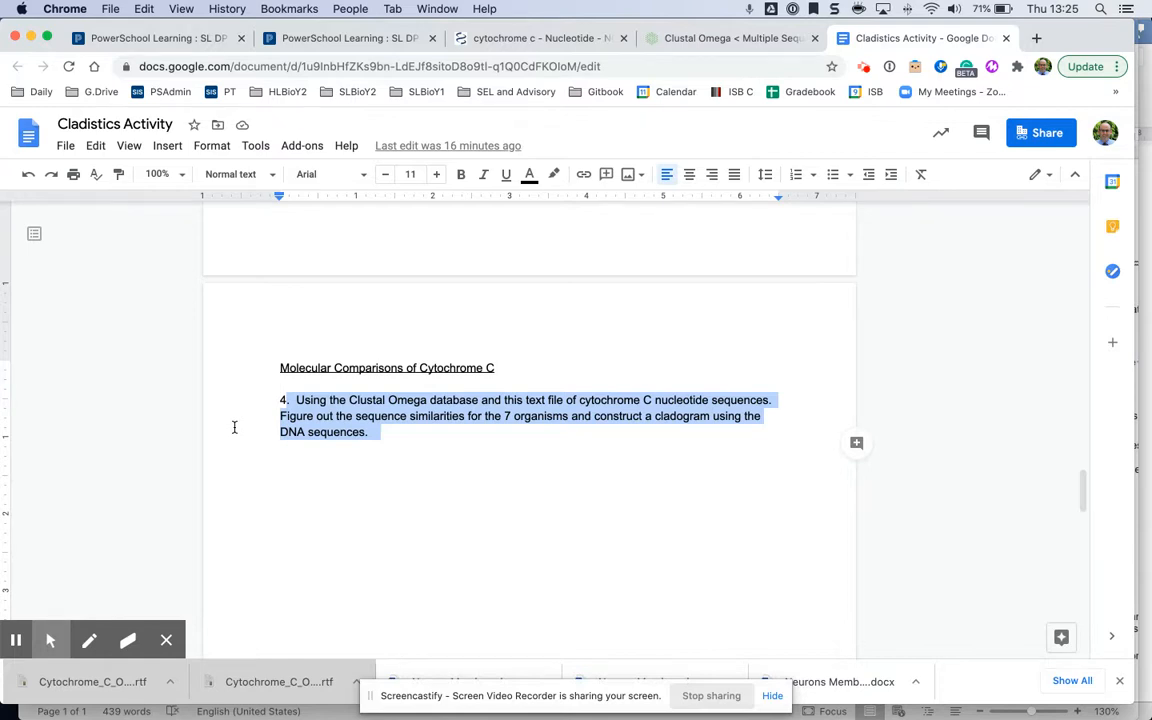
Step: Compare the annotated cladogram example under question 3 with the molecular comparison task in question 4
{"action": "scroll", "coordinate": [234, 427], "scroll_direction": "down", "scroll_amount": 2}
{"action": "scroll", "coordinate": [234, 427], "scroll_direction": "up", "scroll_amount": 6}
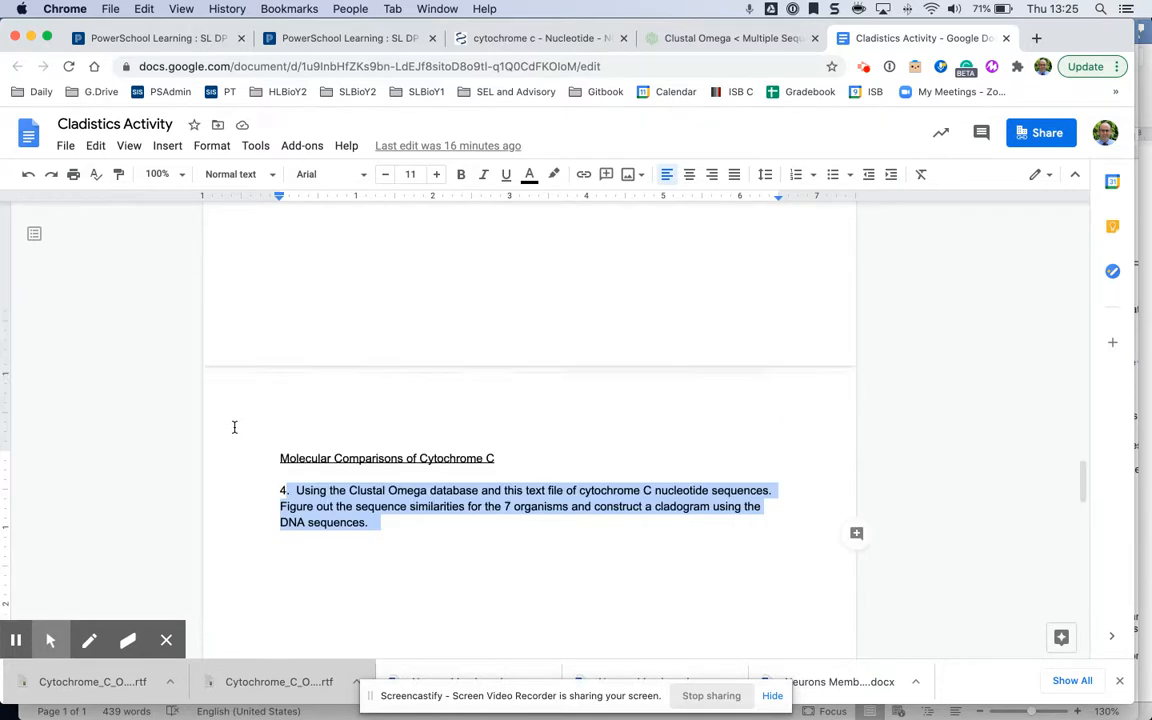
{"action": "scroll", "coordinate": [234, 427], "scroll_direction": "down", "scroll_amount": 4}
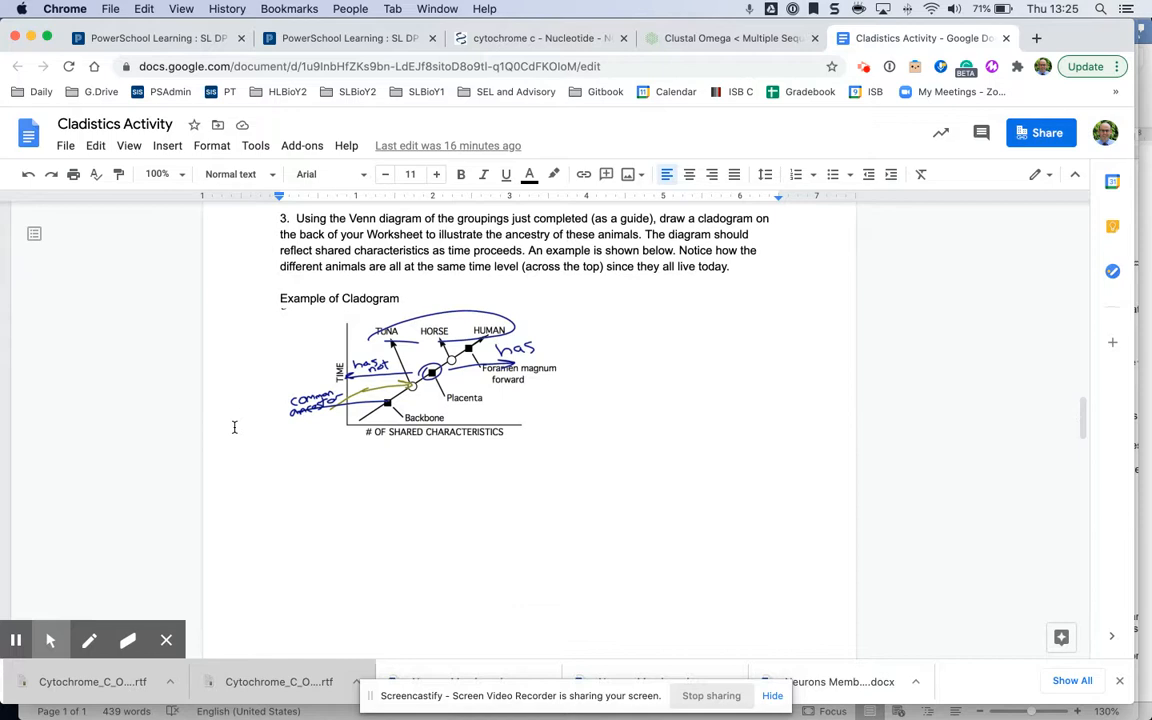
{"action": "scroll", "coordinate": [234, 427], "scroll_direction": "down", "scroll_amount": 3}
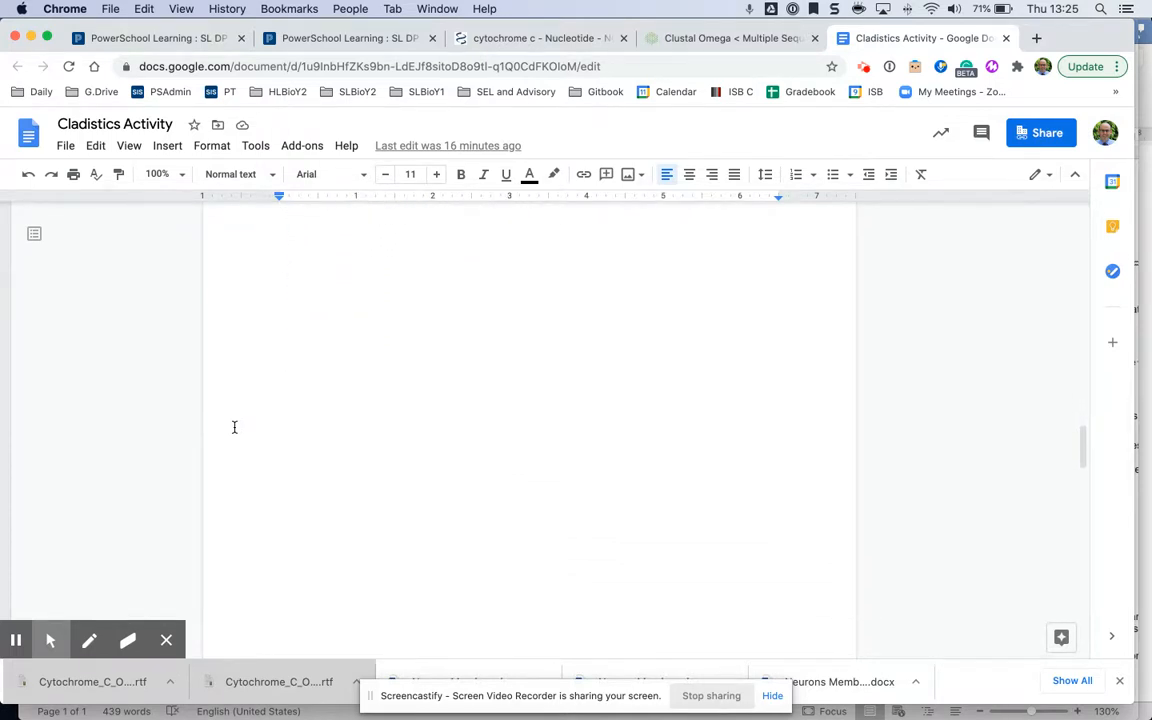
{"action": "mouse_move", "coordinate": [21, 656]}
{"action": "scroll", "coordinate": [471, 468], "scroll_direction": "up", "scroll_amount": 2}
{"action": "scroll", "coordinate": [471, 468], "scroll_direction": "down", "scroll_amount": 7}
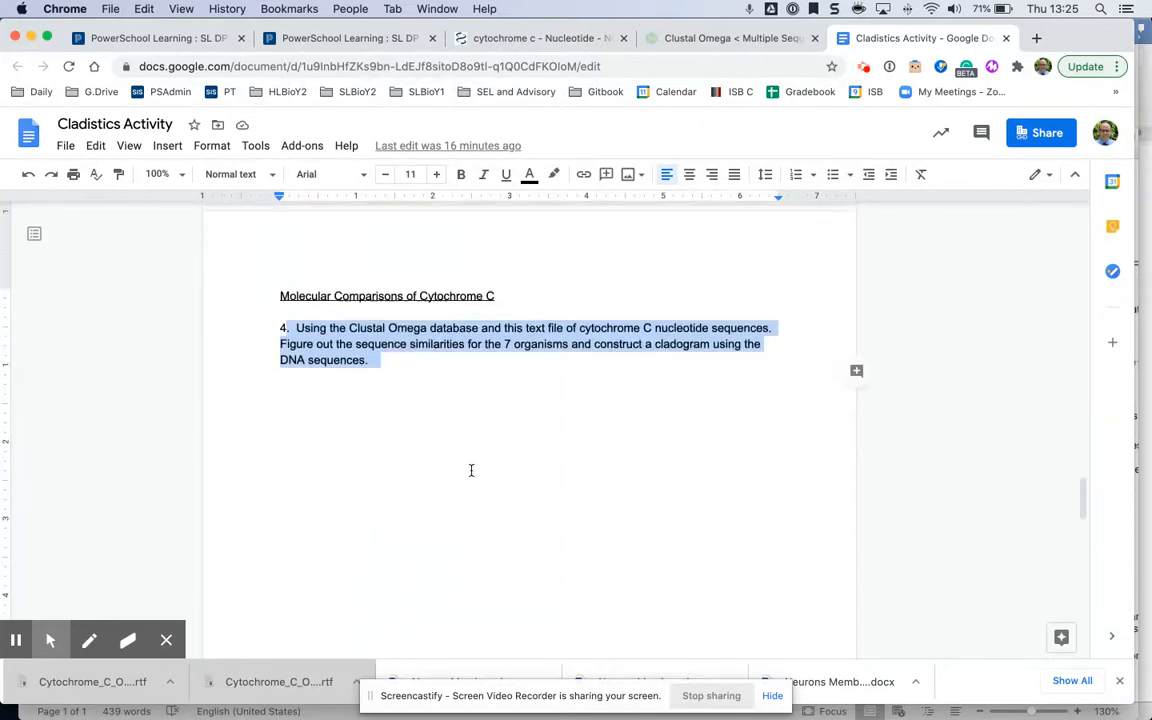
Step: Highlight the COX1 Gene Sequences link on the PowerSchool class page and view the NCBI Nucleotide search for cytochrome c
{"action": "left_click", "coordinate": [303, 38]}
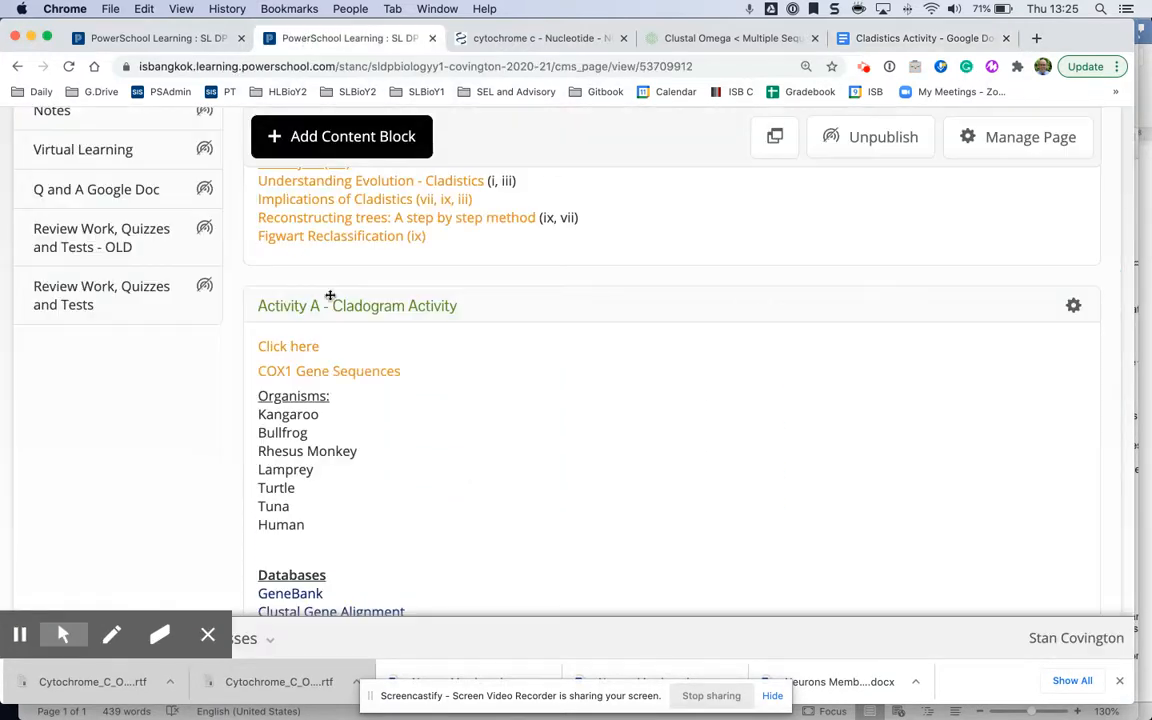
{"action": "left_click_drag", "start_coordinate": [419, 373], "coordinate": [257, 371]}
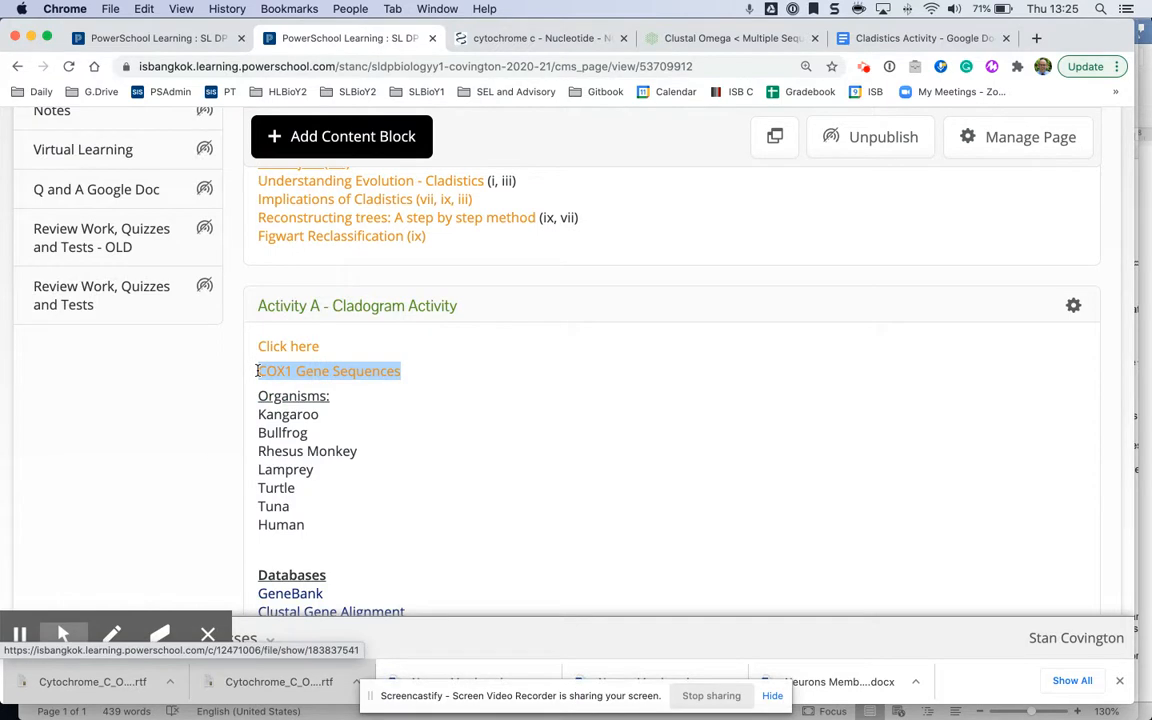
{"action": "left_click", "coordinate": [514, 36]}
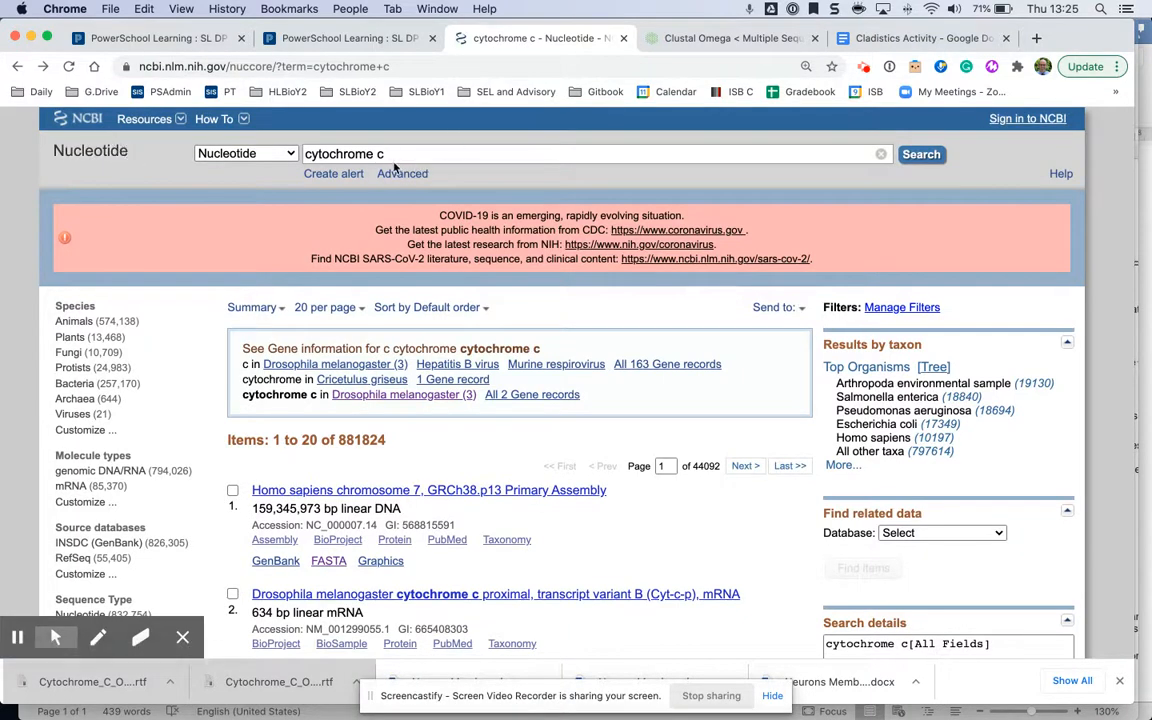
{"action": "left_click", "coordinate": [307, 152]}
Step: Switch to TextEdit to glance at the cytochrome C oxidase gene sequences file, and return to the Cladogram Activity on the PowerSchool page
{"action": "key", "text": "ctrl+Up"}
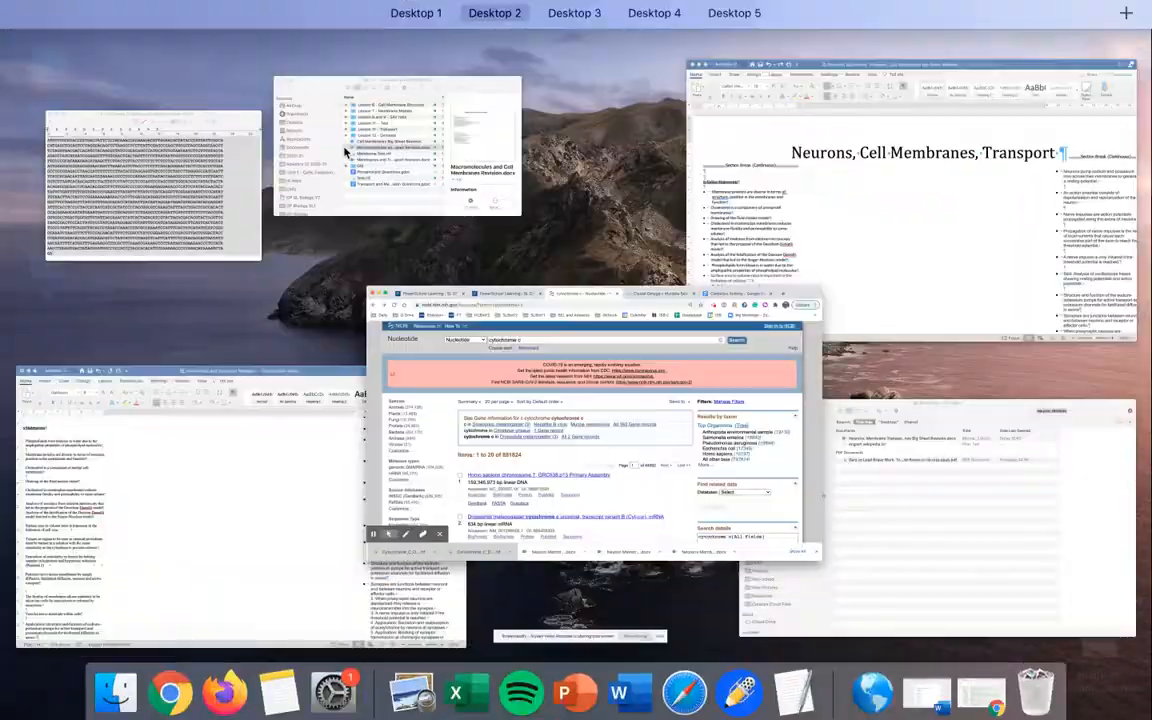
{"action": "left_click", "coordinate": [172, 171]}
{"action": "scroll", "coordinate": [203, 193], "scroll_direction": "up", "scroll_amount": 10}
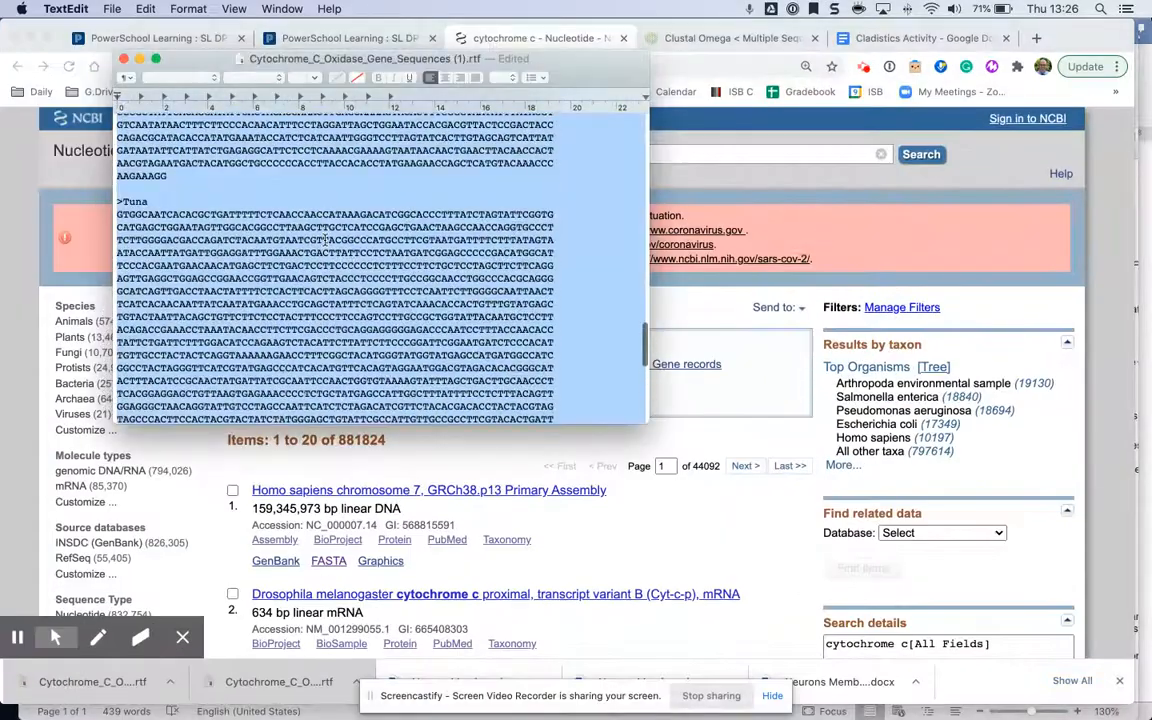
{"action": "key", "text": "ctrl+Up"}
{"action": "left_click", "coordinate": [540, 358]}
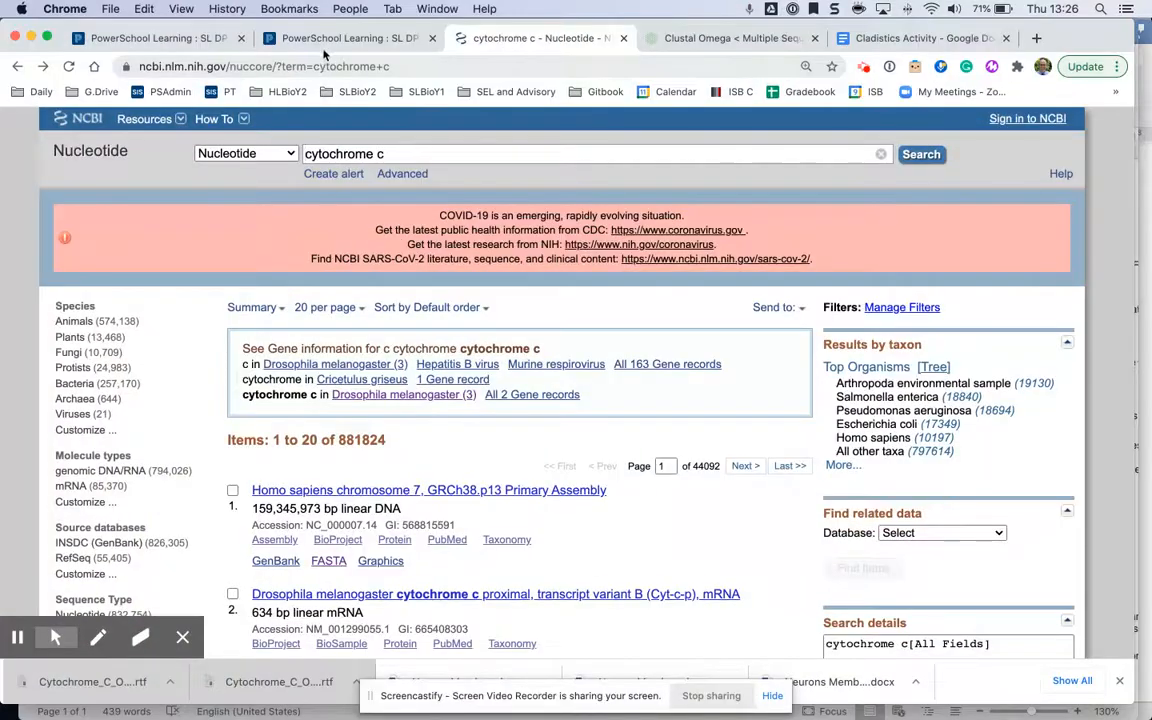
{"action": "left_click", "coordinate": [330, 38]}
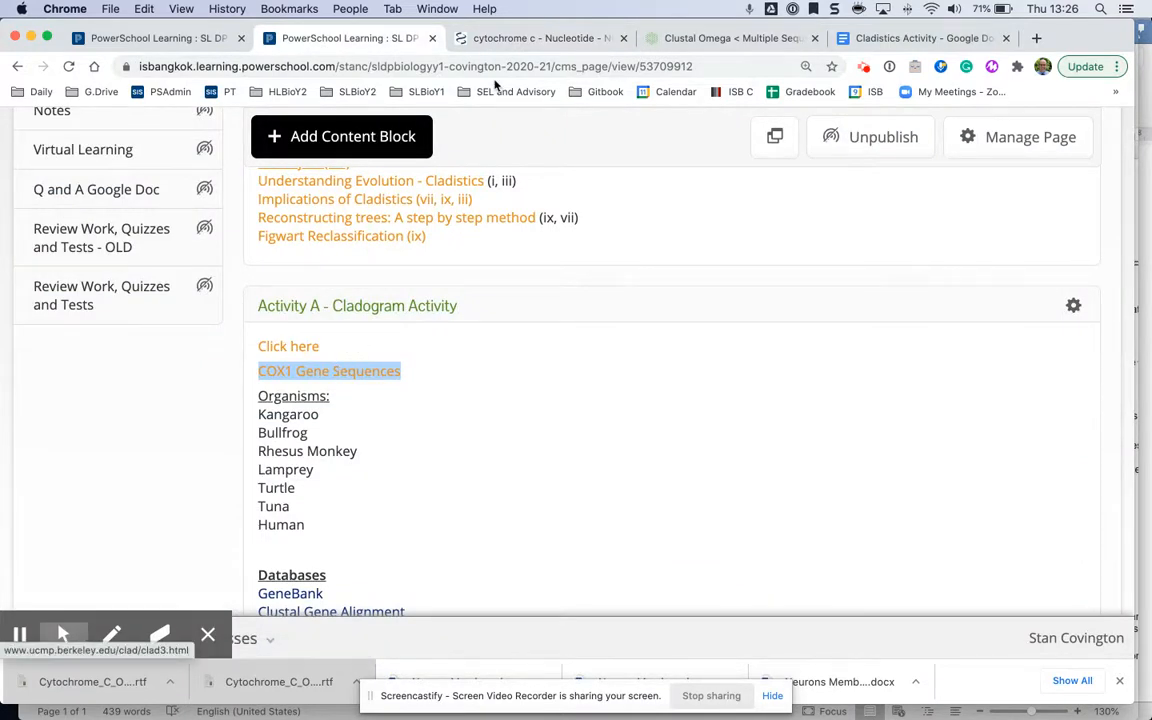
Step: Go back to the sequences file in TextEdit and highlight the Kangaroo and Bullfrog DNA sequences to examine them
{"action": "key", "text": "ctrl+Up"}
{"action": "left_click", "coordinate": [165, 185]}
{"action": "scroll", "coordinate": [412, 338], "scroll_direction": "up", "scroll_amount": 15}
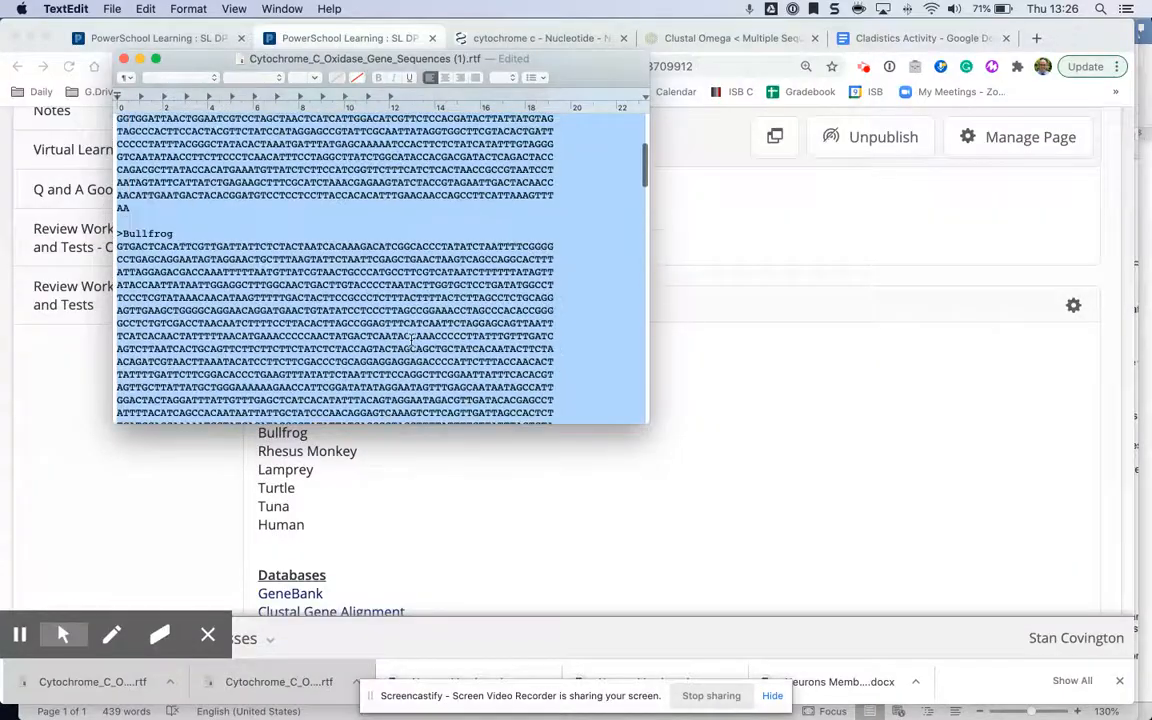
{"action": "left_click", "coordinate": [278, 196]}
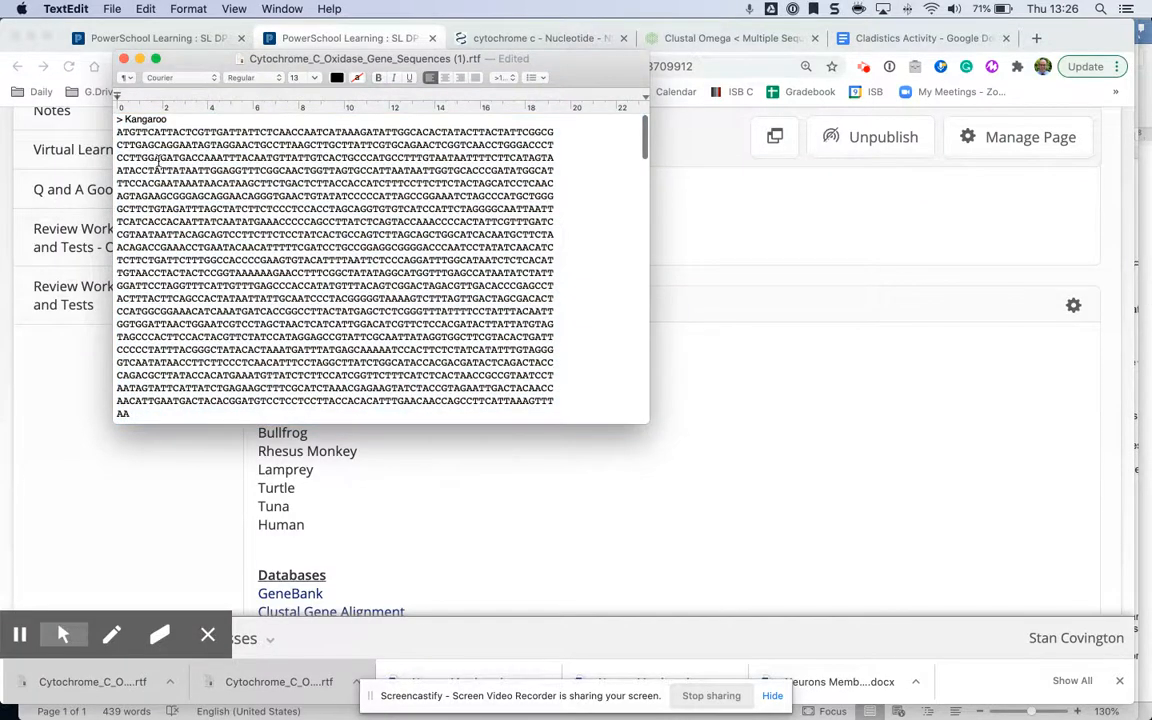
{"action": "left_click_drag", "start_coordinate": [117, 130], "coordinate": [441, 388]}
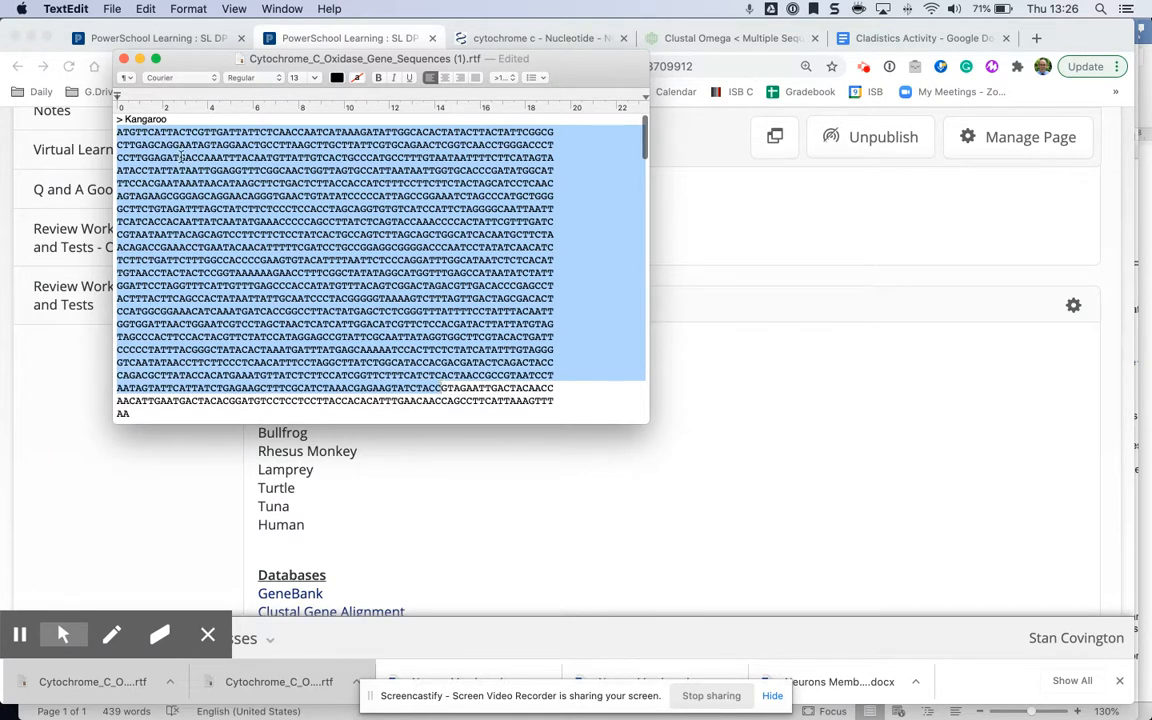
{"action": "scroll", "coordinate": [180, 155], "scroll_direction": "down", "scroll_amount": 5}
{"action": "left_click_drag", "start_coordinate": [115, 246], "coordinate": [425, 410]}
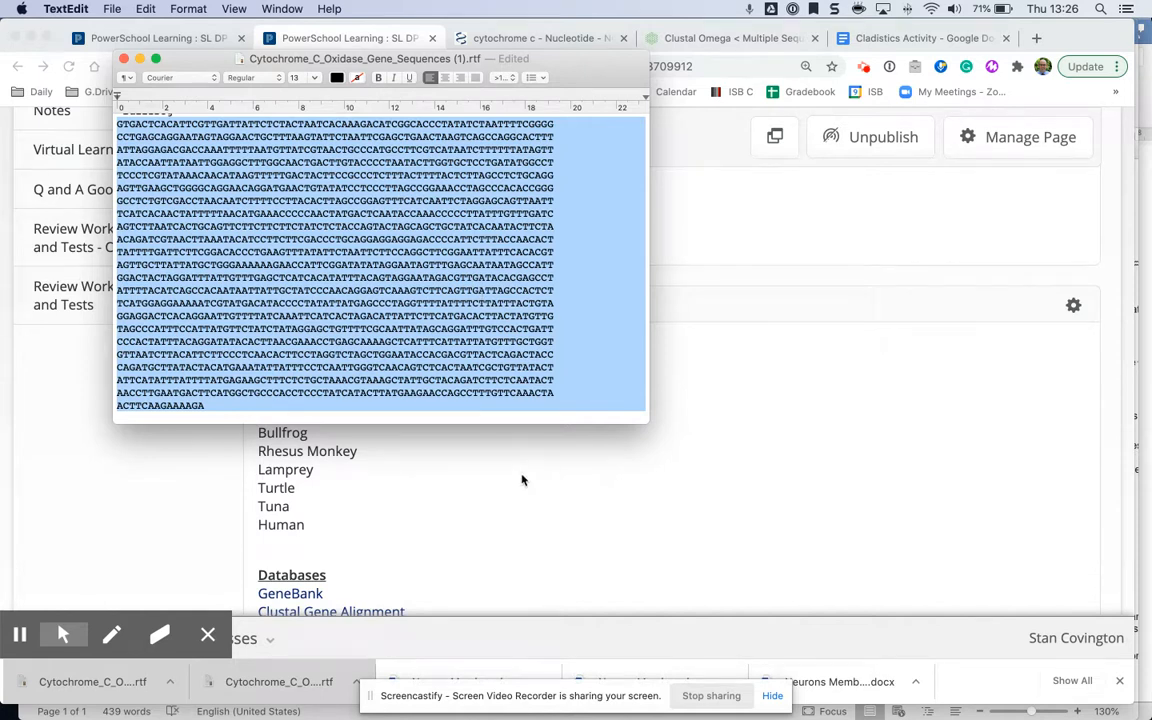
Step: Select and copy the entire text of Cytochrome_C_Oxidase_Gene_Sequences (1).rtf in TextEdit
{"action": "left_click", "coordinate": [472, 438]}
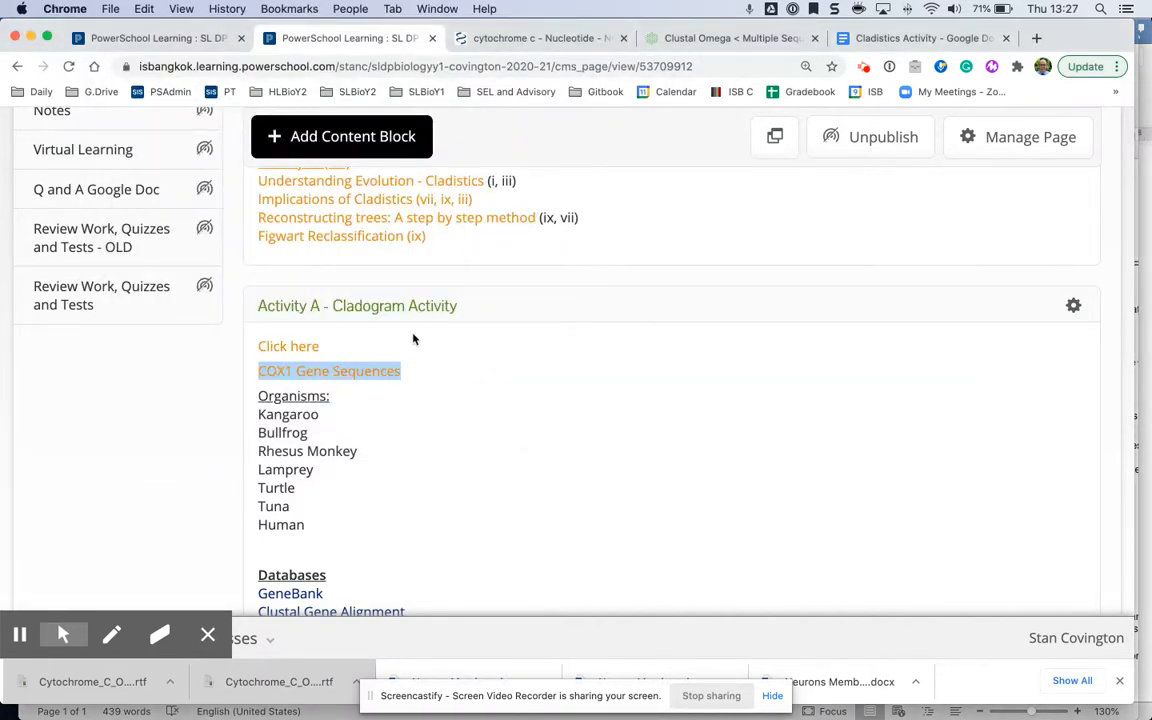
{"action": "key", "text": "ctrl+Up"}
{"action": "left_click", "coordinate": [139, 183]}
{"action": "scroll", "coordinate": [282, 287], "scroll_direction": "up", "scroll_amount": 10}
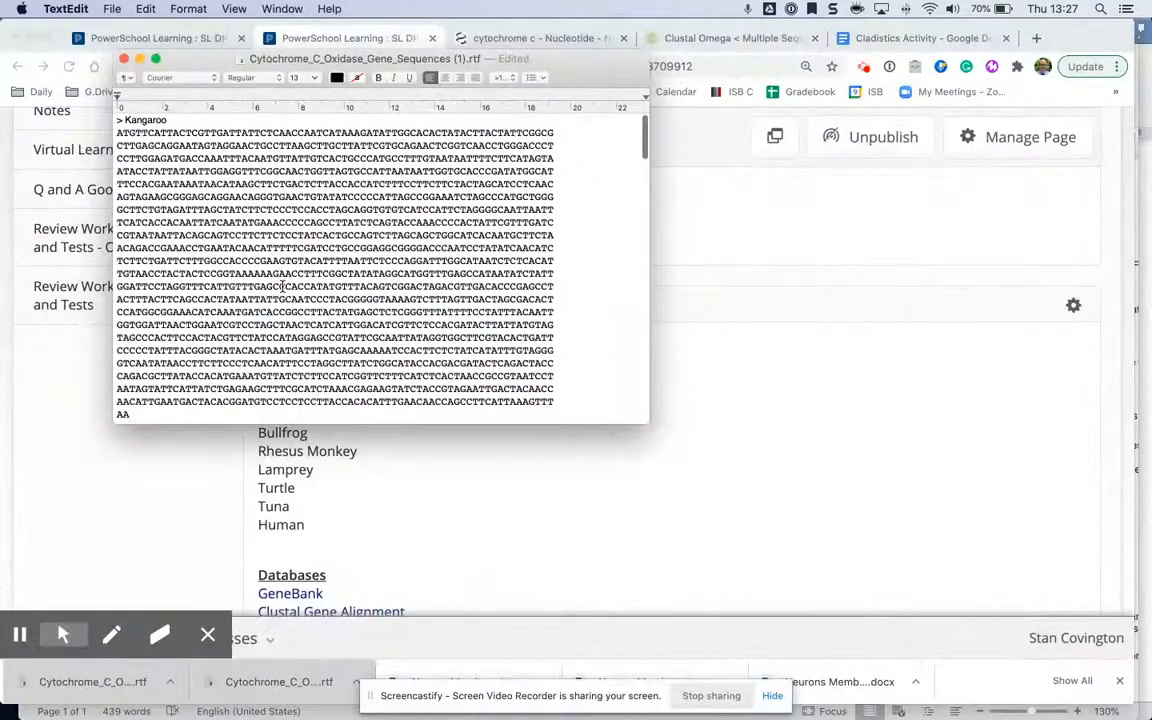
{"action": "key", "text": "super+a"}
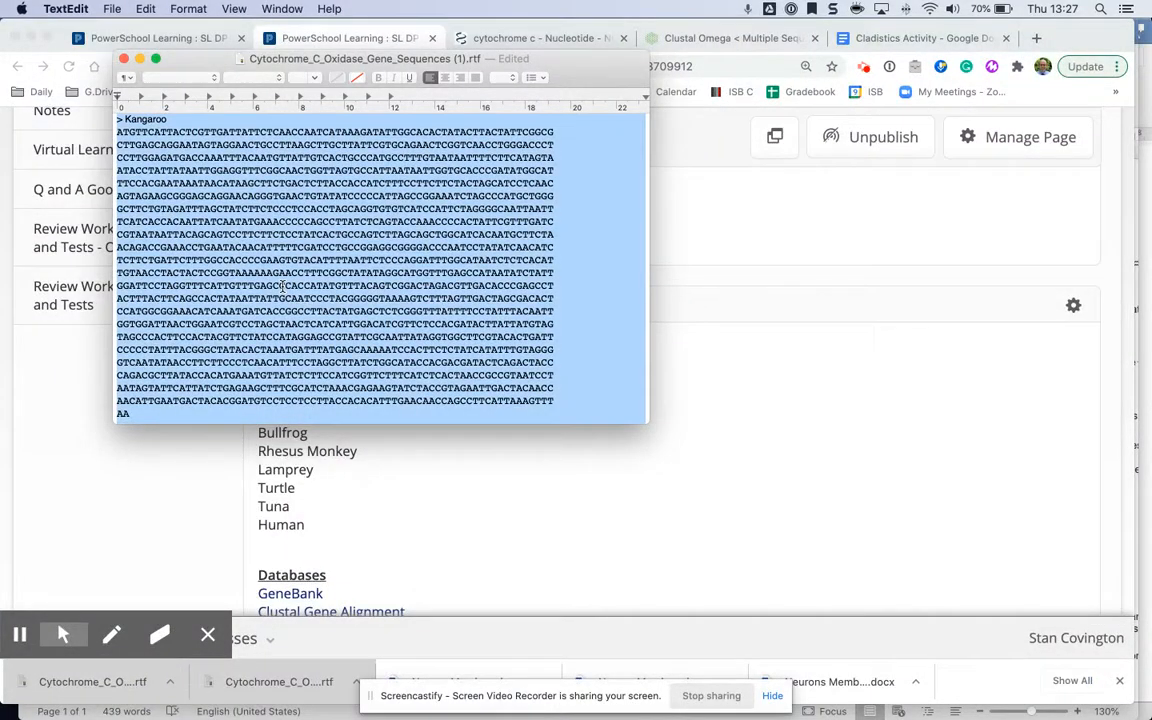
Step: Switch to the Clustal Omega page in Chrome and clear the existing text from the input sequences field
{"action": "left_click", "coordinate": [625, 483]}
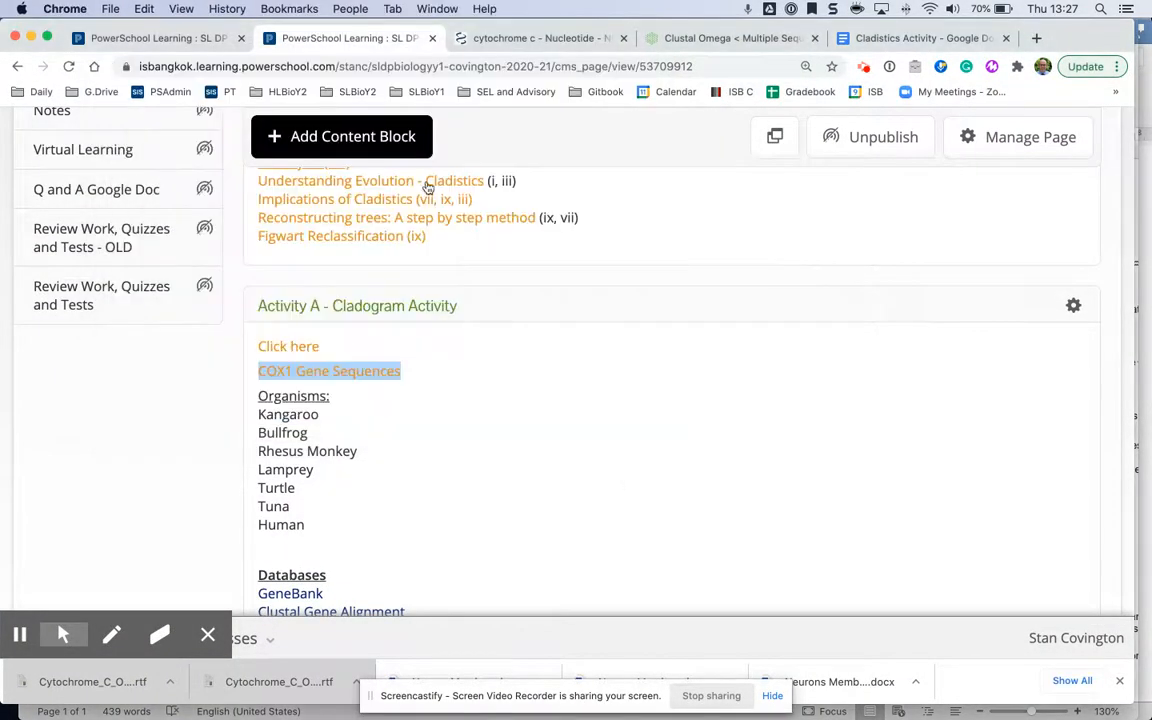
{"action": "left_click", "coordinate": [680, 42]}
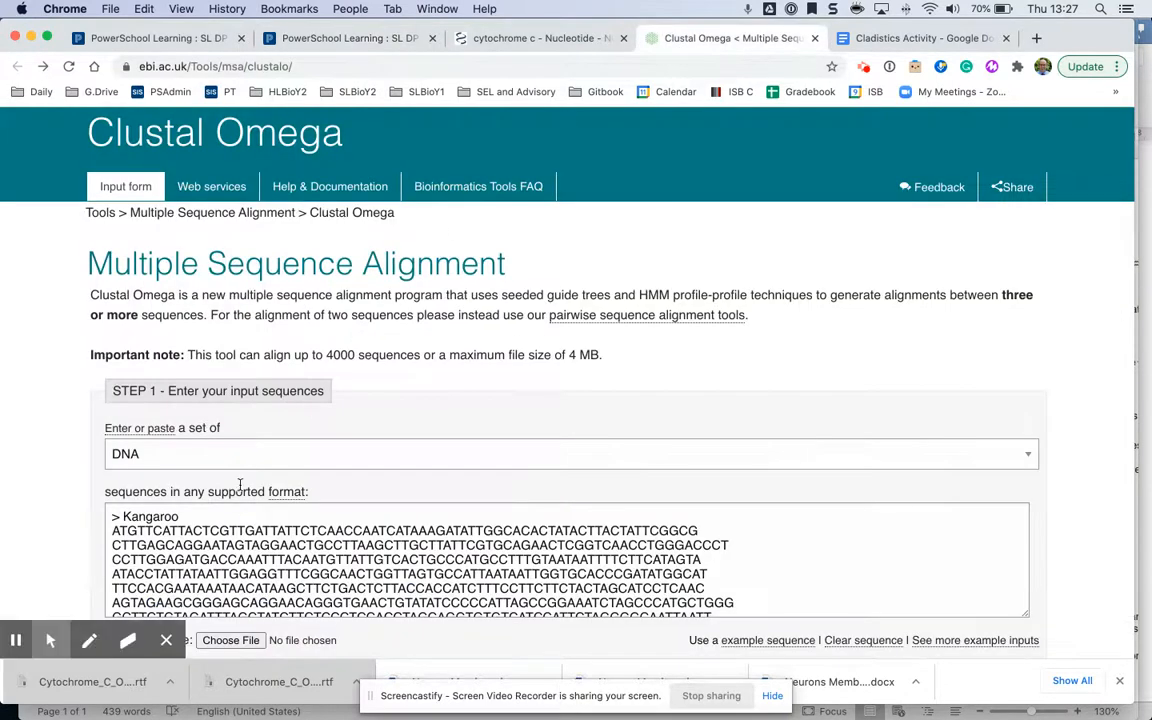
{"action": "left_click_drag", "start_coordinate": [113, 515], "coordinate": [541, 718]}
{"action": "scroll", "coordinate": [480, 600], "scroll_direction": "up", "scroll_amount": 3}
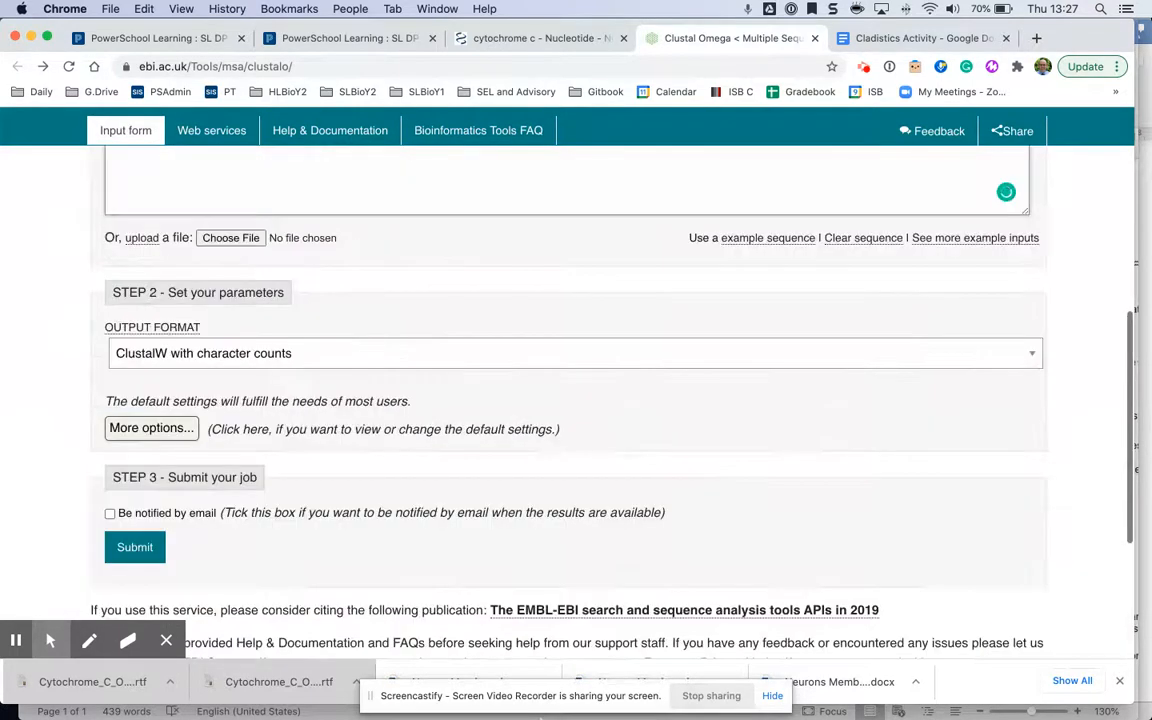
{"action": "scroll", "coordinate": [483, 527], "scroll_direction": "up", "scroll_amount": 7}
Step: Change the input sequence type to PROTEIN and set it back to DNA
{"action": "left_click", "coordinate": [360, 526]}
{"action": "left_click", "coordinate": [352, 512]}
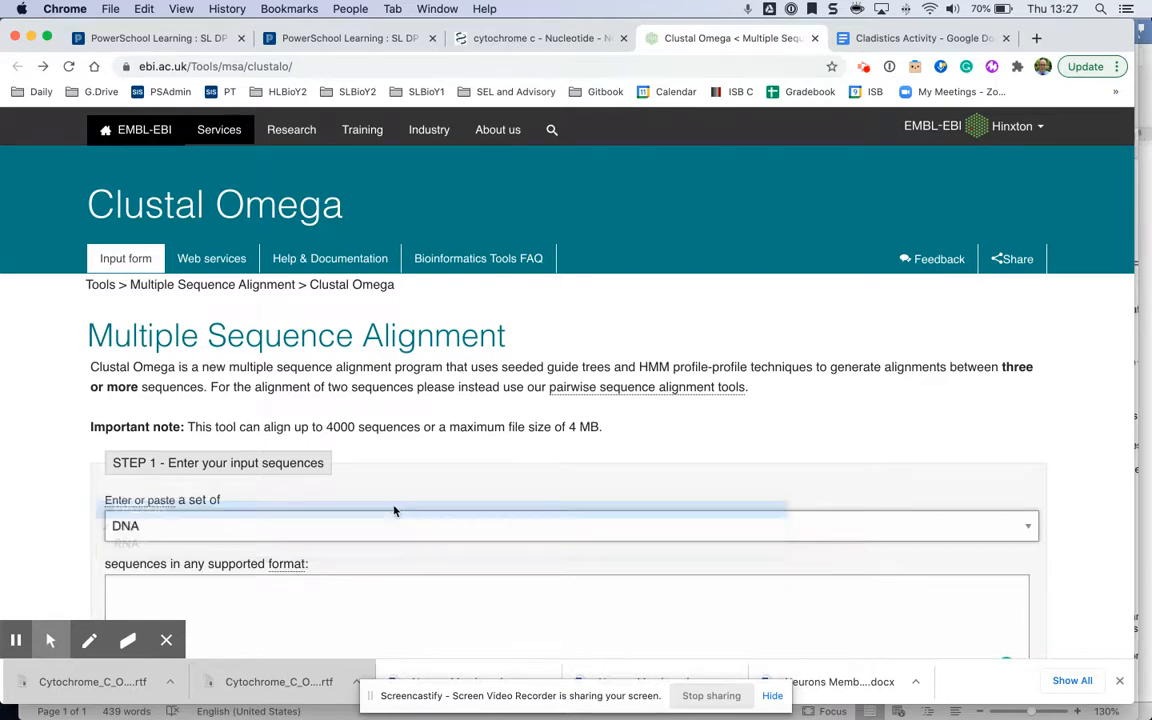
{"action": "left_click", "coordinate": [200, 525]}
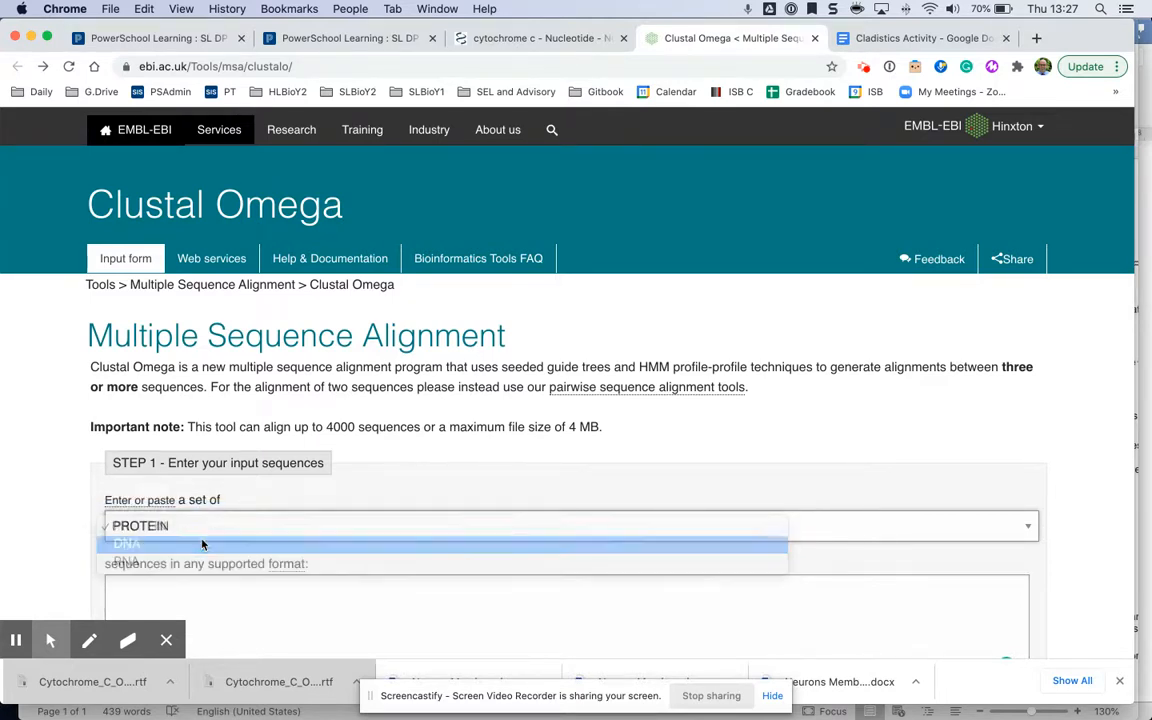
{"action": "left_click", "coordinate": [203, 542]}
Step: Paste the copied gene sequences into the empty Clustal Omega sequence field
{"action": "scroll", "coordinate": [202, 544], "scroll_direction": "down", "scroll_amount": 1}
{"action": "scroll", "coordinate": [202, 544], "scroll_direction": "down", "scroll_amount": 2}
{"action": "left_click", "coordinate": [185, 374]}
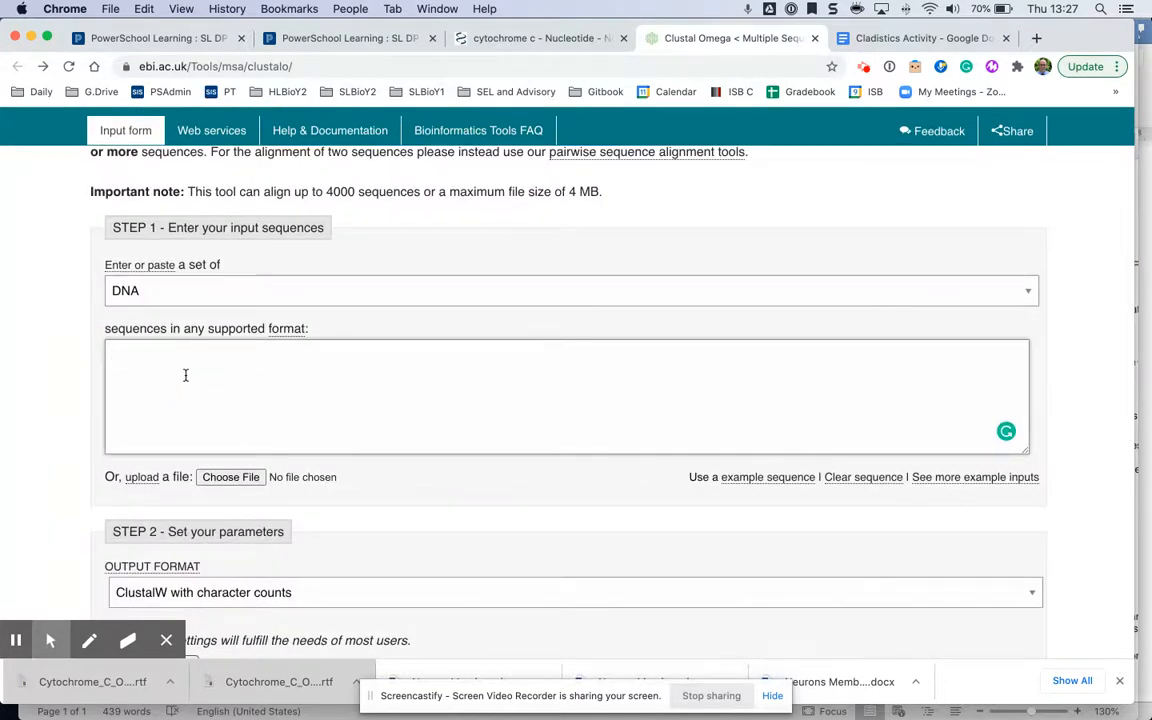
{"action": "key", "text": "super+v"}
Step: Look through the pasted sequences, highlighting the >Human header line and checking the list from its start to its end
{"action": "scroll", "coordinate": [210, 390], "scroll_direction": "up", "scroll_amount": 5}
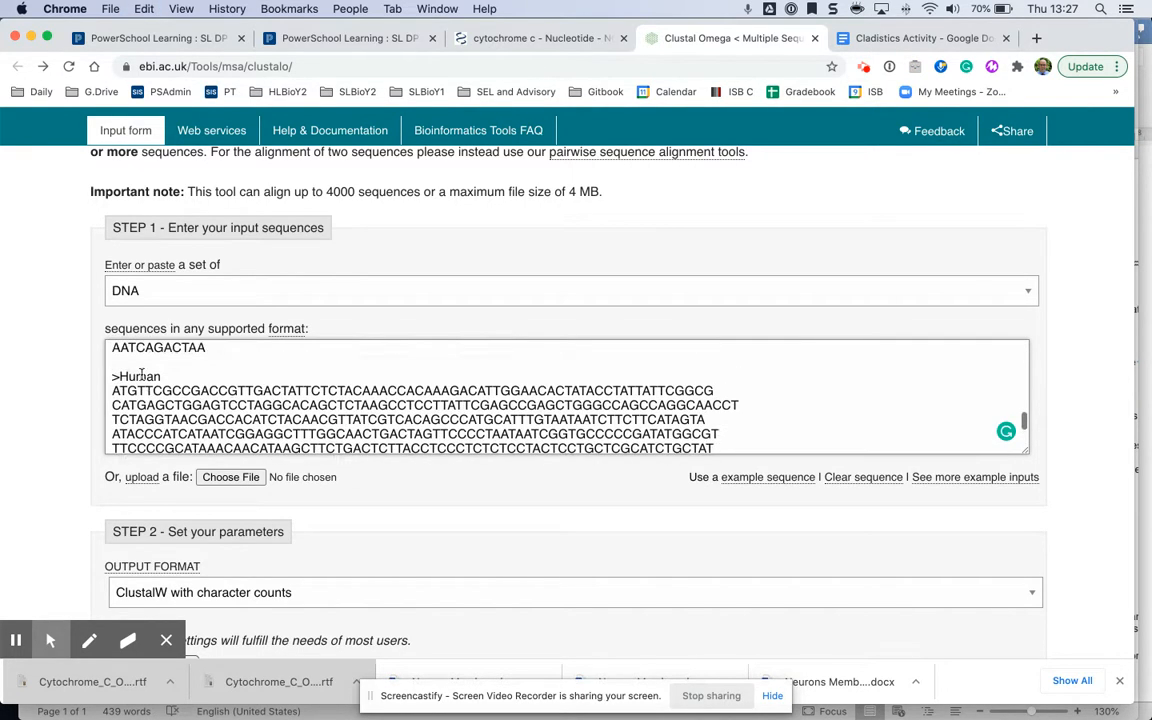
{"action": "left_click_drag", "start_coordinate": [170, 374], "coordinate": [103, 374]}
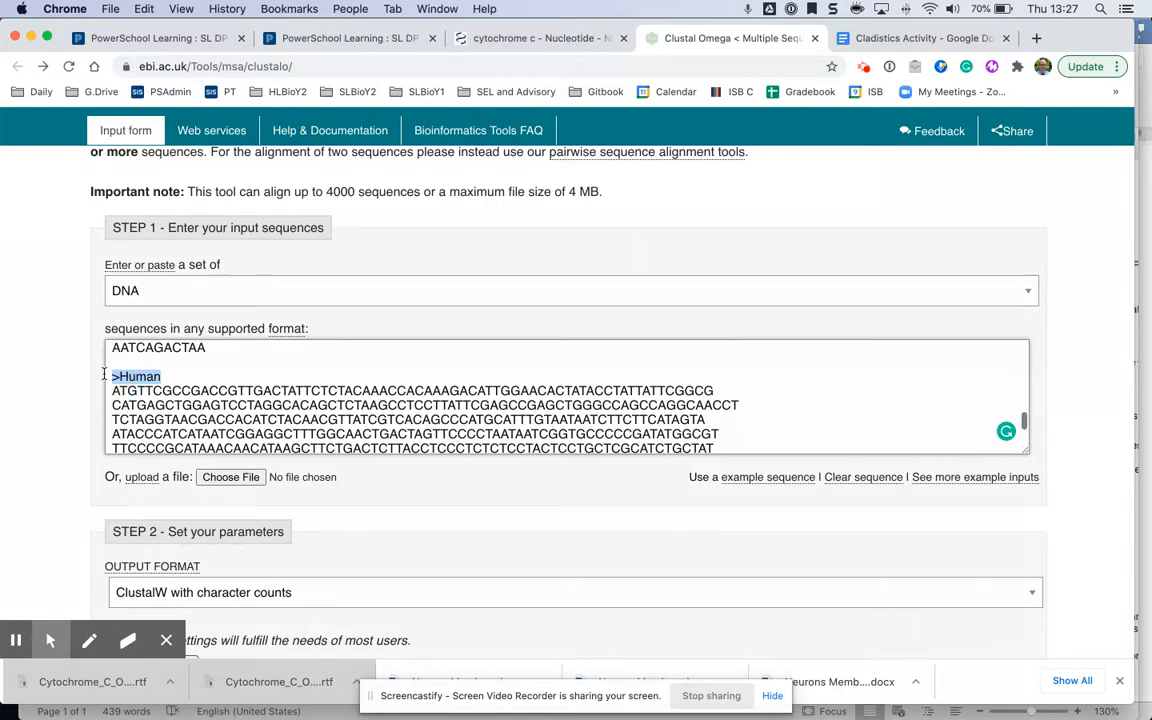
{"action": "left_click", "coordinate": [103, 374]}
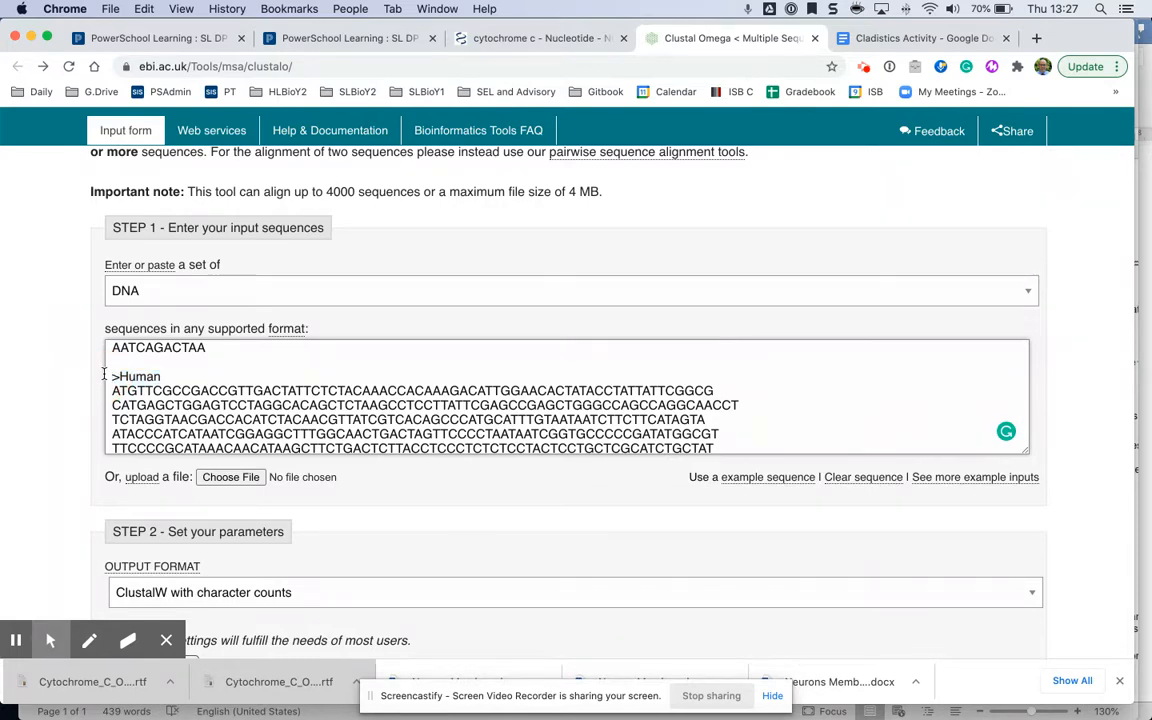
{"action": "scroll", "coordinate": [103, 374], "scroll_direction": "up", "scroll_amount": 3}
{"action": "scroll", "coordinate": [200, 493], "scroll_direction": "down", "scroll_amount": 10}
{"action": "scroll", "coordinate": [200, 493], "scroll_direction": "up", "scroll_amount": 15}
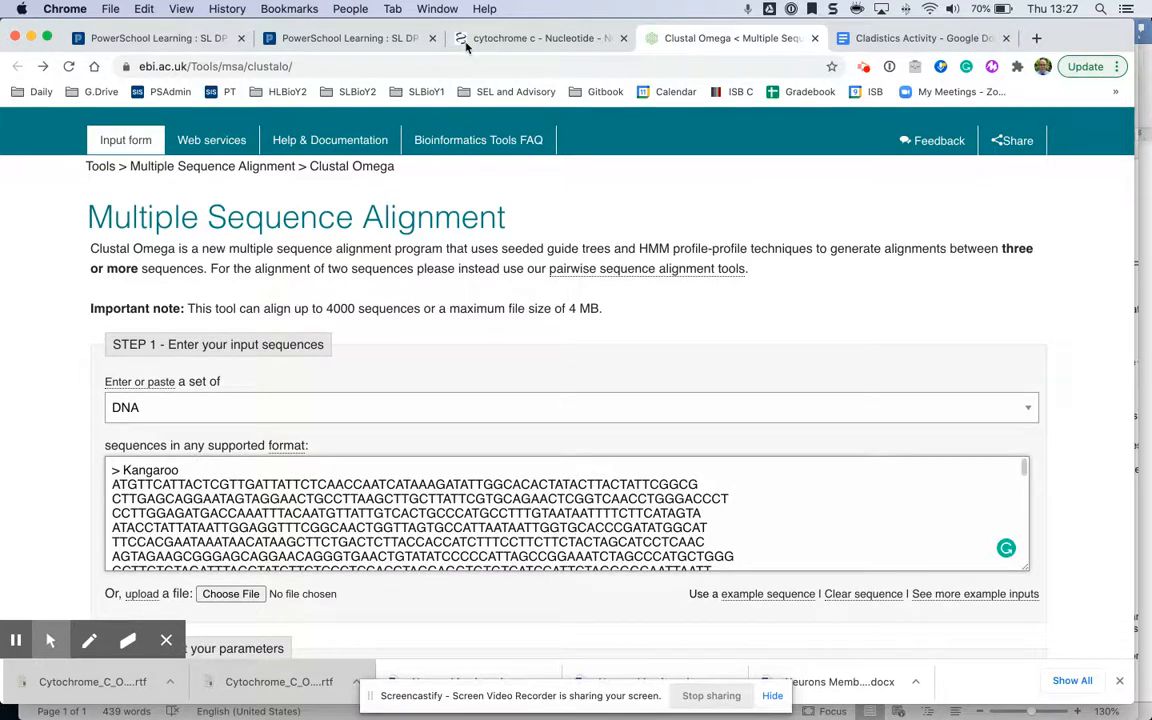
Step: Return to the PowerSchool class page and highlight the organism list from Kangaroo to Human under the Cladogram Activity
{"action": "left_click", "coordinate": [466, 46]}
{"action": "left_click", "coordinate": [347, 45]}
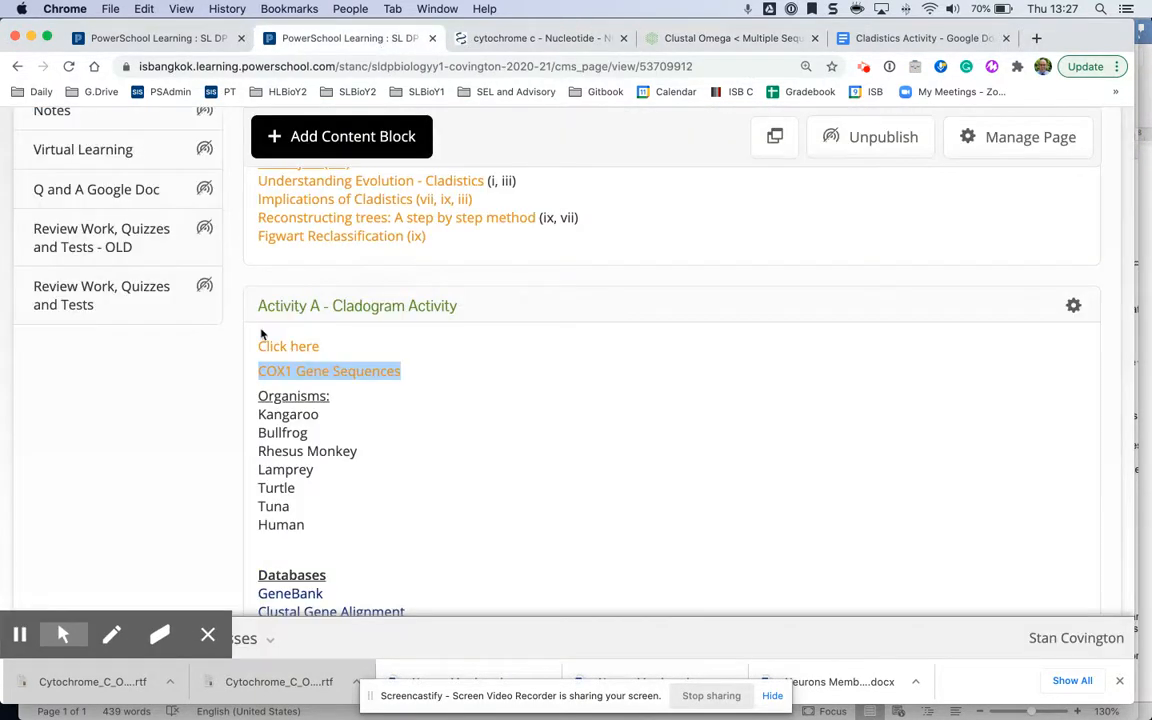
{"action": "scroll", "coordinate": [262, 334], "scroll_direction": "down", "scroll_amount": 3}
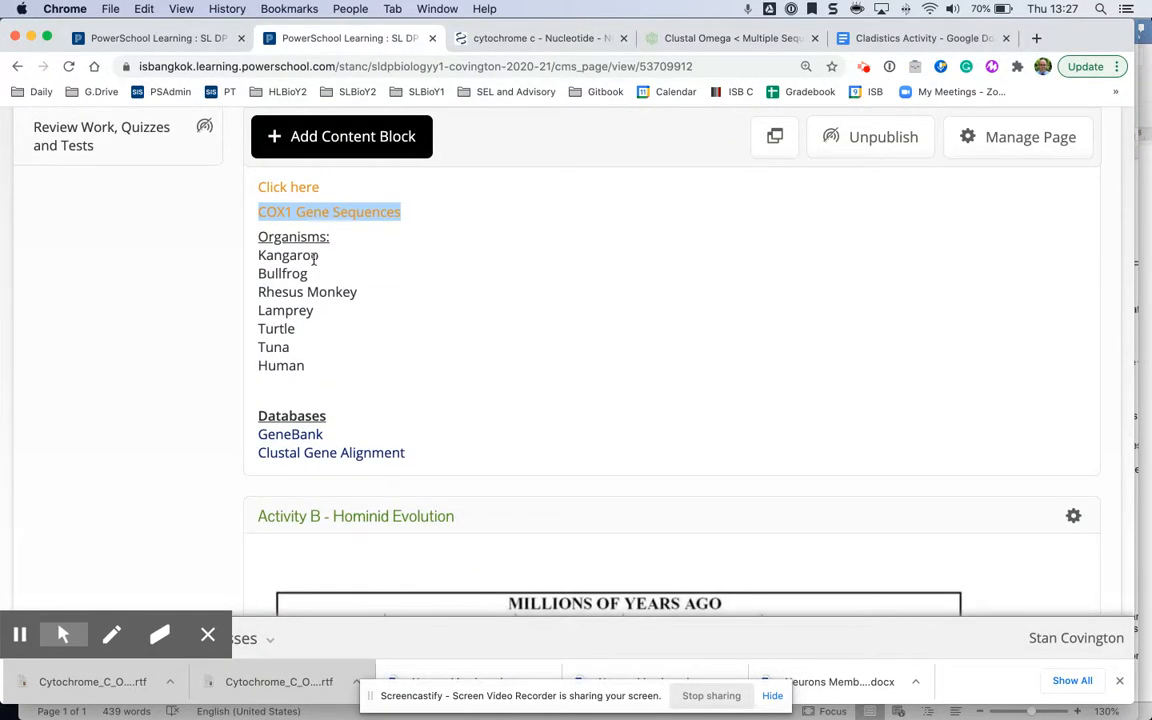
{"action": "left_click_drag", "start_coordinate": [310, 368], "coordinate": [266, 256]}
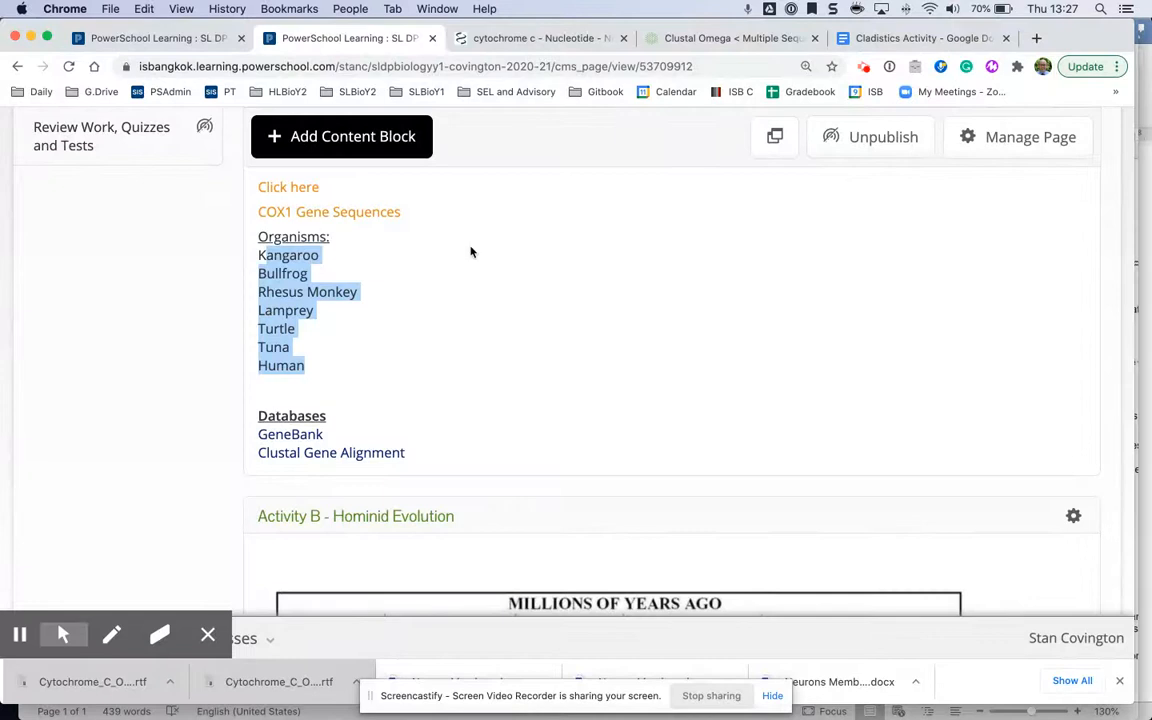
Step: Return to Clustal Omega and submit the alignment job with the ClustalW with character counts output format
{"action": "left_click", "coordinate": [663, 38]}
{"action": "scroll", "coordinate": [563, 268], "scroll_direction": "down", "scroll_amount": 5}
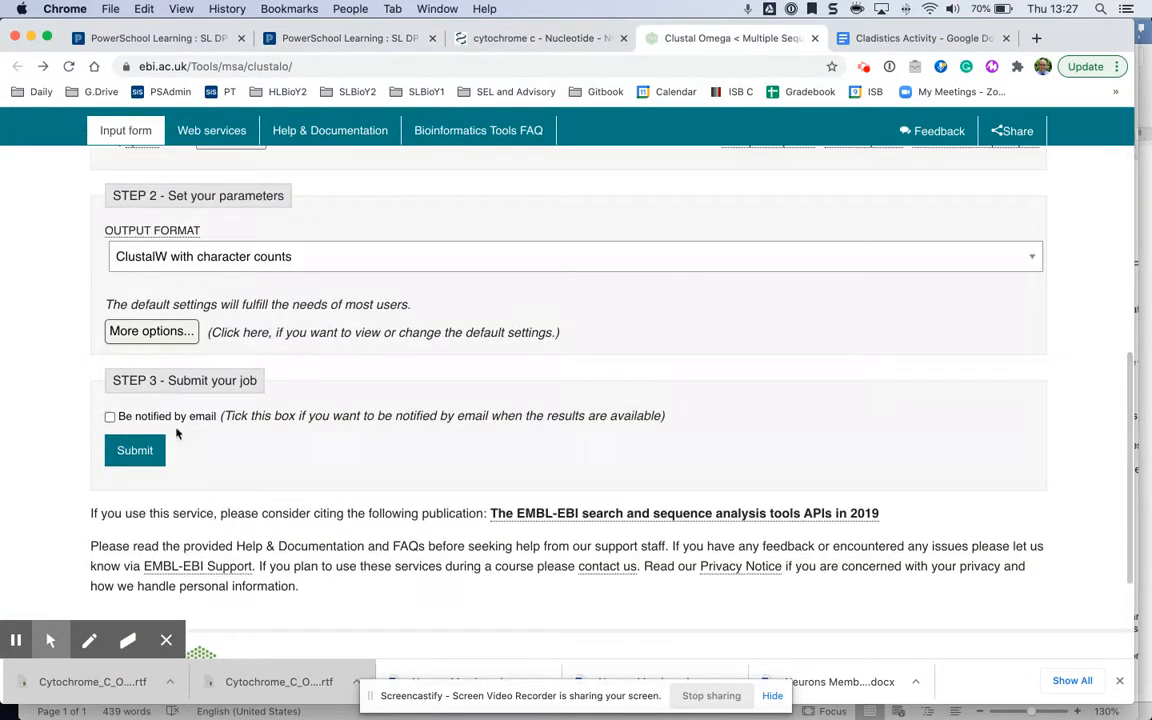
{"action": "left_click", "coordinate": [136, 452]}
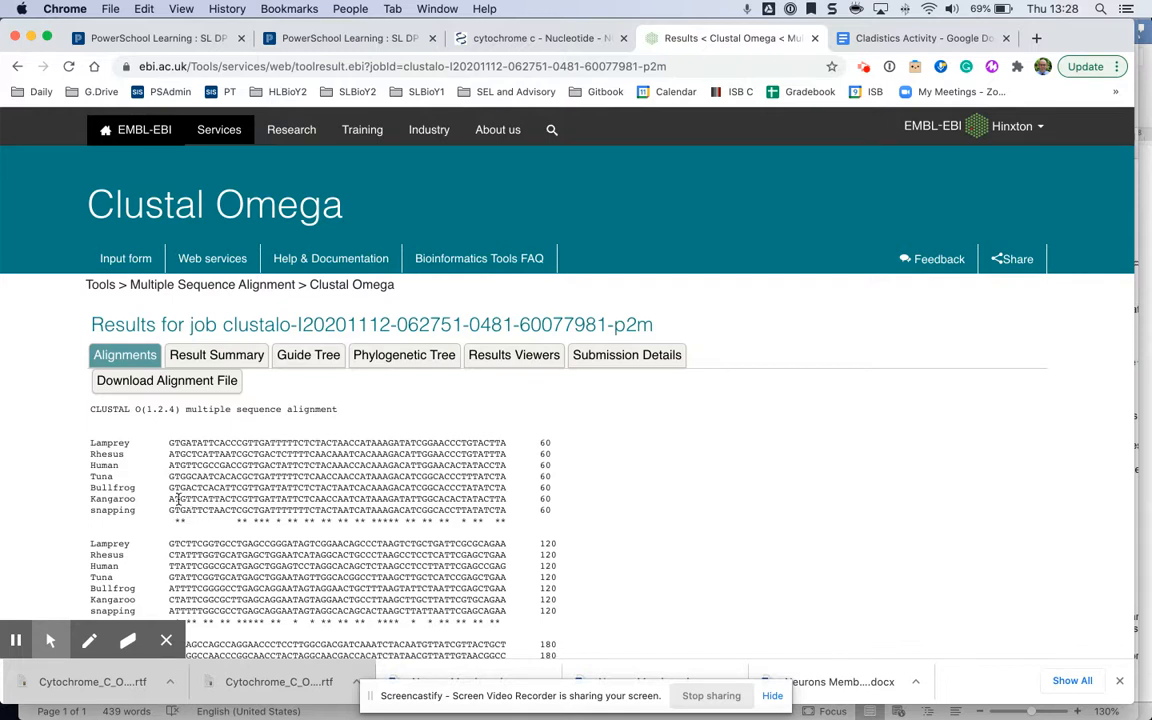
Step: Enlarge the results page and look through the multiple sequence alignment from the first block to the last
{"action": "key", "text": "super+equal"}
{"action": "scroll", "coordinate": [161, 504], "scroll_direction": "down", "scroll_amount": 1}
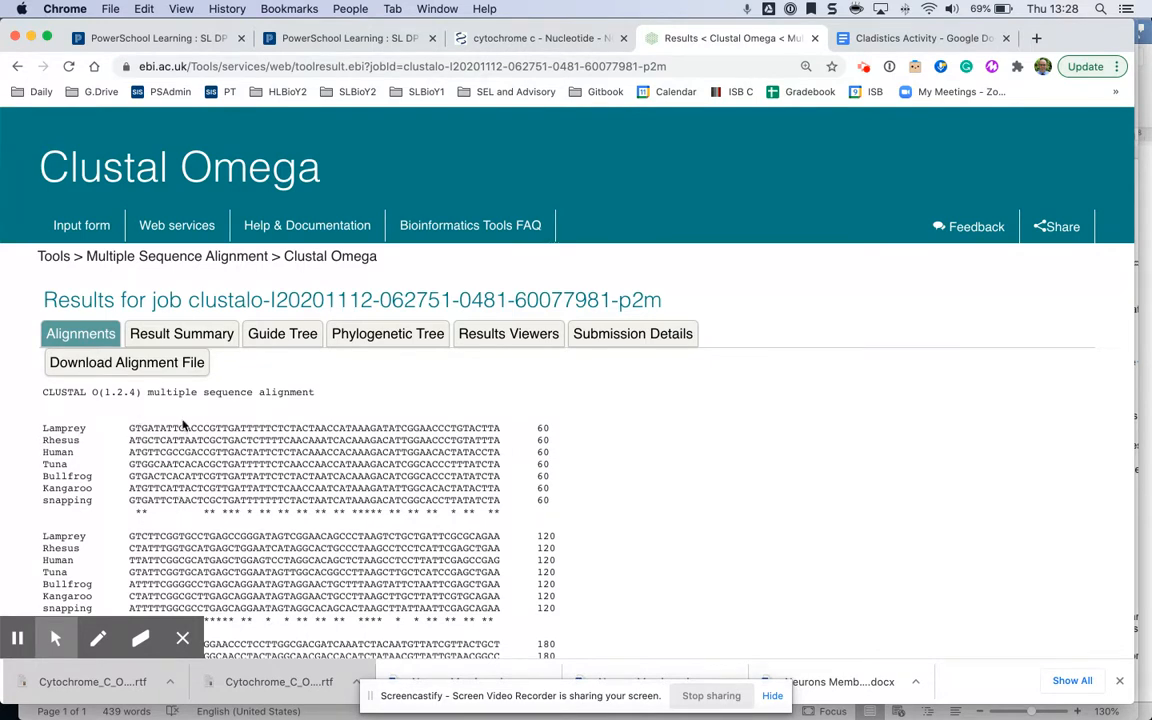
{"action": "scroll", "coordinate": [183, 430], "scroll_direction": "down", "scroll_amount": 10}
{"action": "scroll", "coordinate": [181, 476], "scroll_direction": "down", "scroll_amount": 15}
{"action": "scroll", "coordinate": [181, 476], "scroll_direction": "down", "scroll_amount": 5}
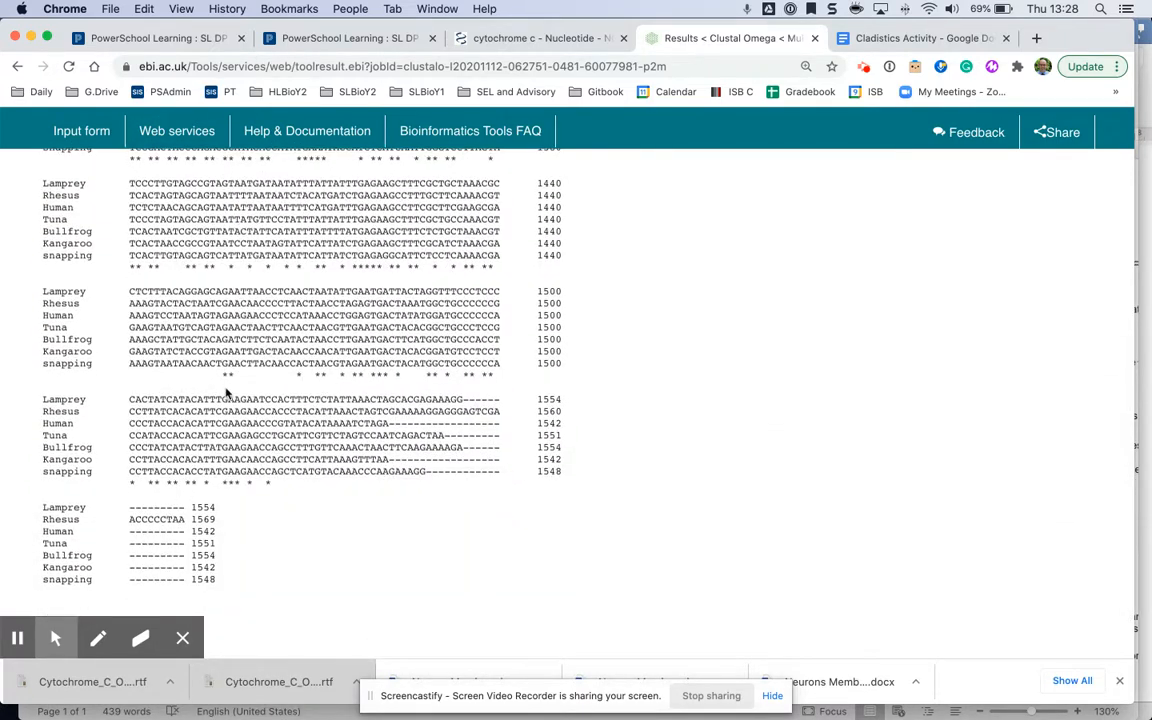
{"action": "scroll", "coordinate": [230, 385], "scroll_direction": "up", "scroll_amount": 20}
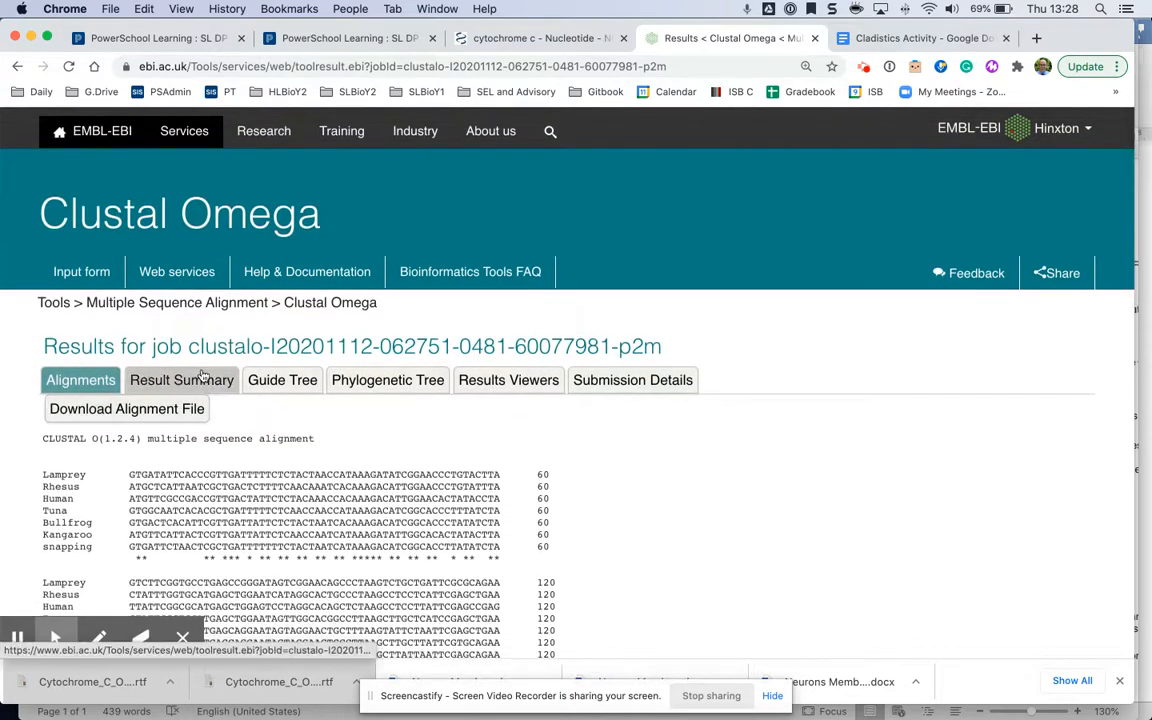
Step: Open the Percent Identity Matrix file from the job's result summary
{"action": "left_click", "coordinate": [199, 385]}
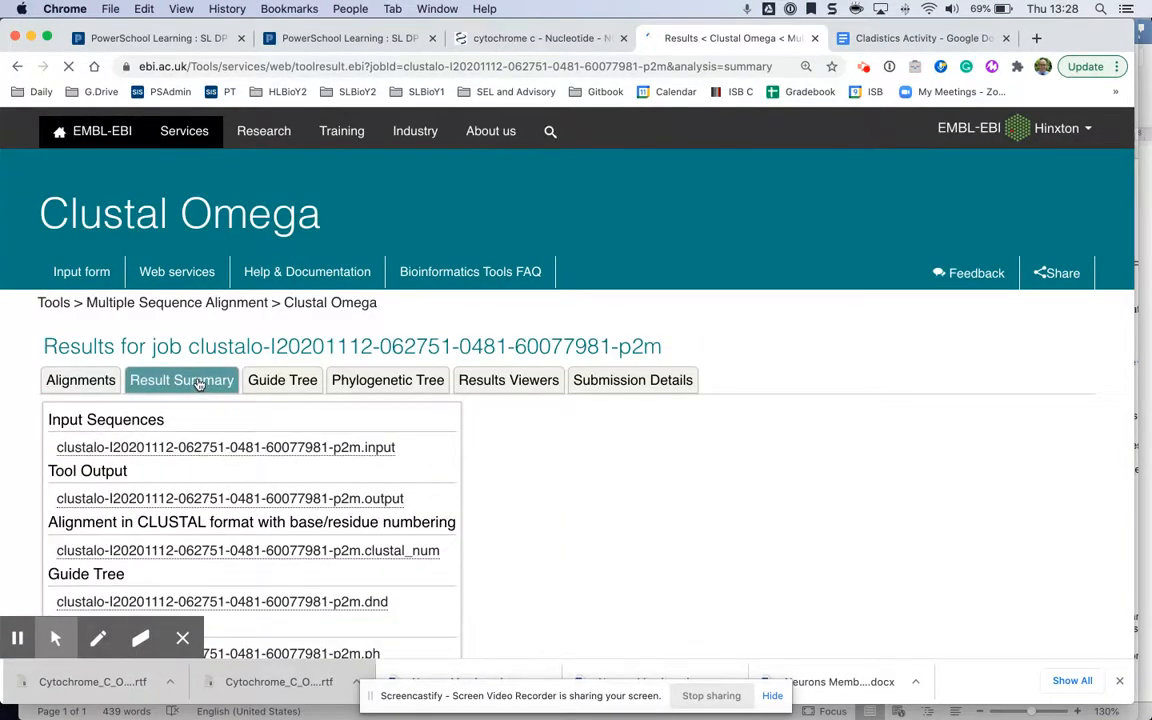
{"action": "scroll", "coordinate": [284, 420], "scroll_direction": "down", "scroll_amount": 5}
{"action": "left_click", "coordinate": [248, 450]}
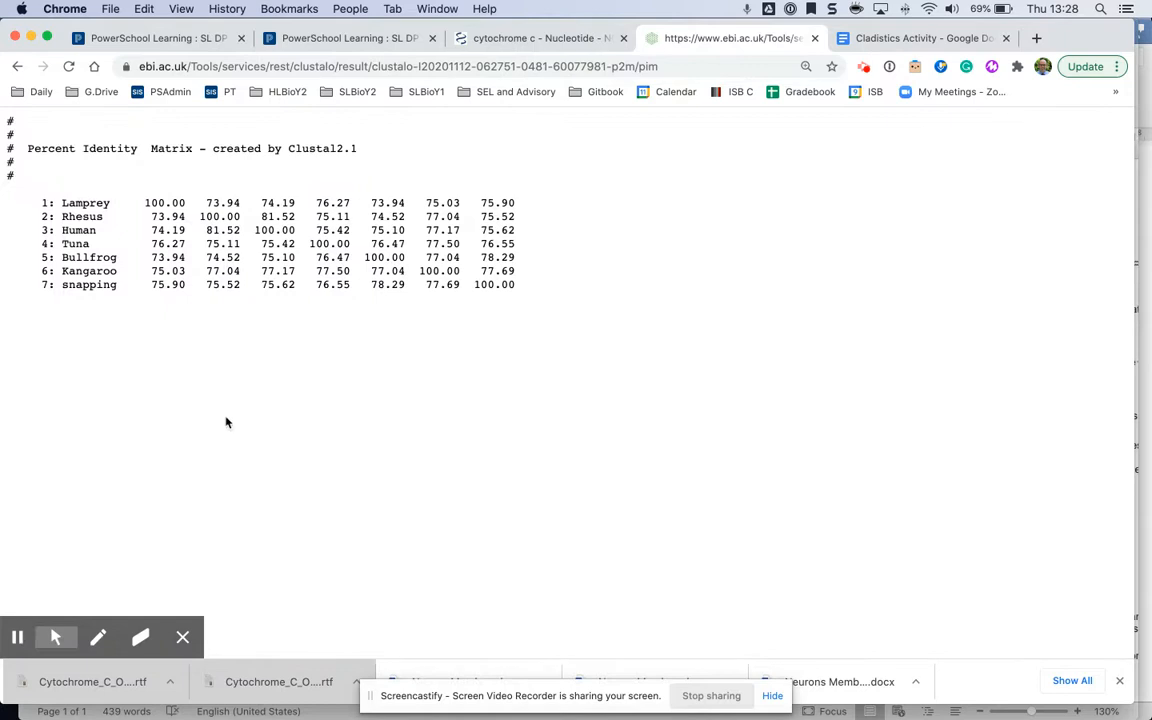
Step: Examine the percent identity matrix, highlighting the values in the Lamprey row and the Human–Rhesus identity value
{"action": "left_click_drag", "start_coordinate": [128, 203], "coordinate": [505, 203]}
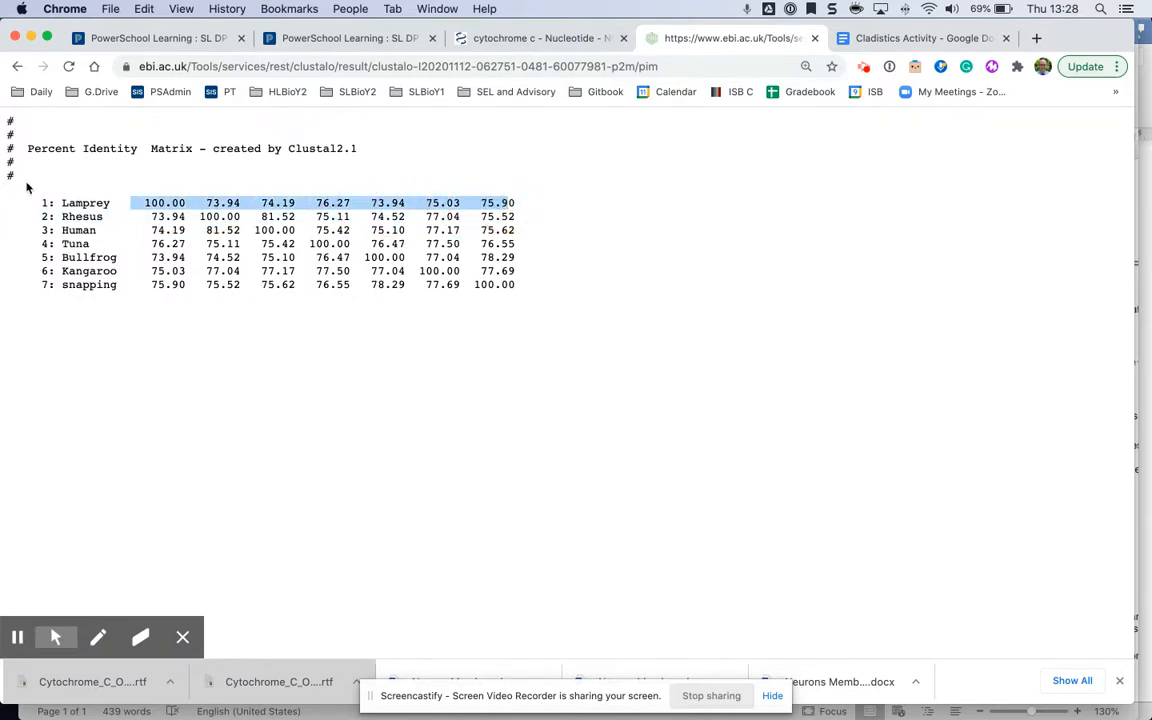
{"action": "left_click", "coordinate": [133, 200]}
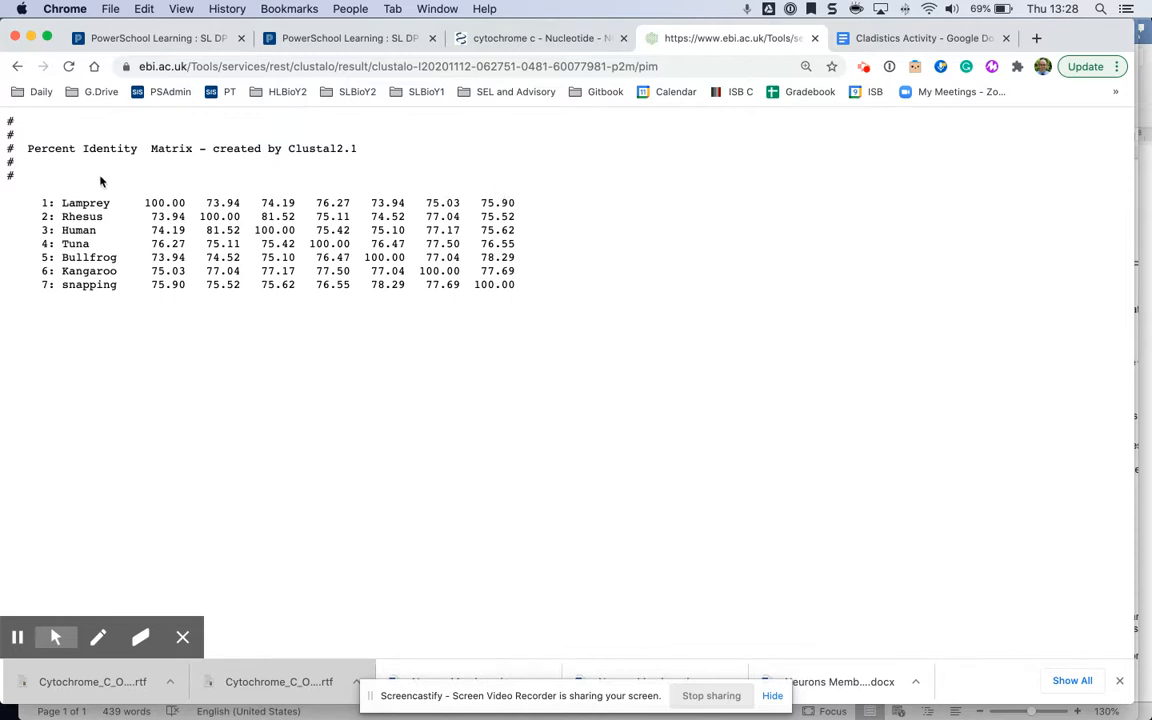
{"action": "left_click_drag", "start_coordinate": [138, 203], "coordinate": [186, 204]}
{"action": "mouse_move", "coordinate": [208, 203]}
{"action": "left_mouse_down"}
{"action": "mouse_move", "coordinate": [242, 202]}
{"action": "mouse_move", "coordinate": [196, 202]}
{"action": "left_mouse_up"}
{"action": "left_click", "coordinate": [242, 201]}
{"action": "left_click", "coordinate": [241, 225]}
{"action": "double_click", "coordinate": [238, 225]}
{"action": "left_click", "coordinate": [215, 229]}
{"action": "double_click", "coordinate": [212, 229]}
Step: Leave the identity matrix and display the job's phylogenetic tree with its cladogram
{"action": "left_click", "coordinate": [16, 67]}
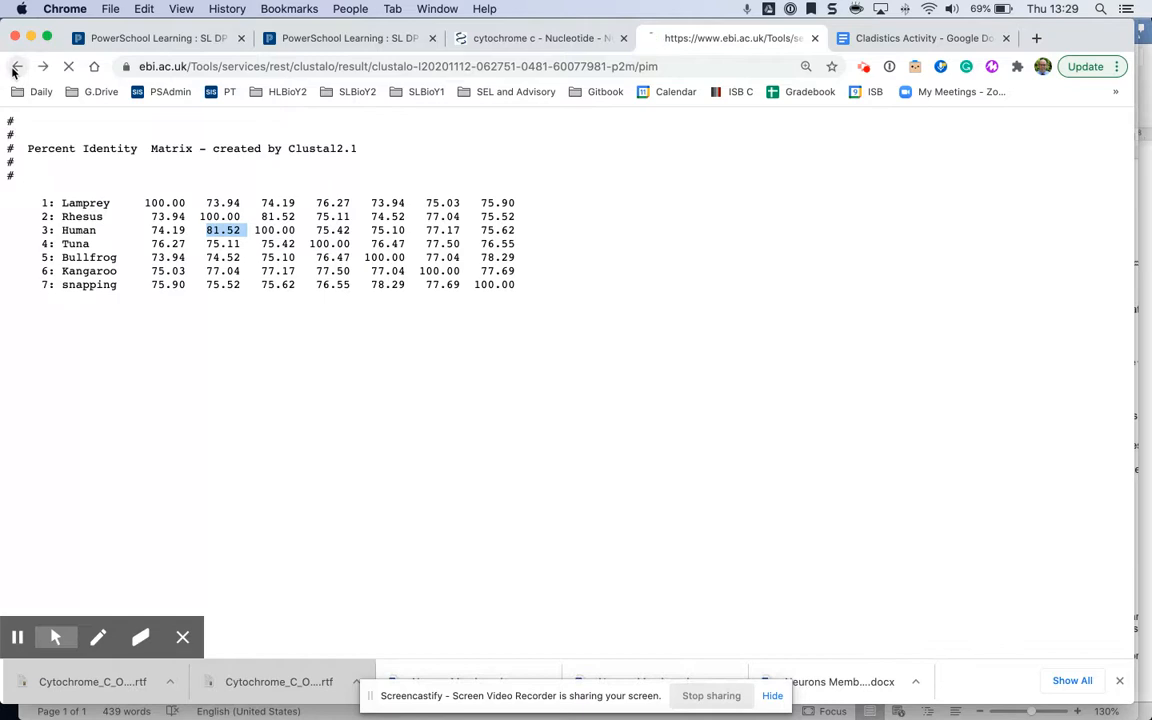
{"action": "scroll", "coordinate": [268, 356], "scroll_direction": "up", "scroll_amount": 3}
{"action": "scroll", "coordinate": [272, 351], "scroll_direction": "down", "scroll_amount": 1}
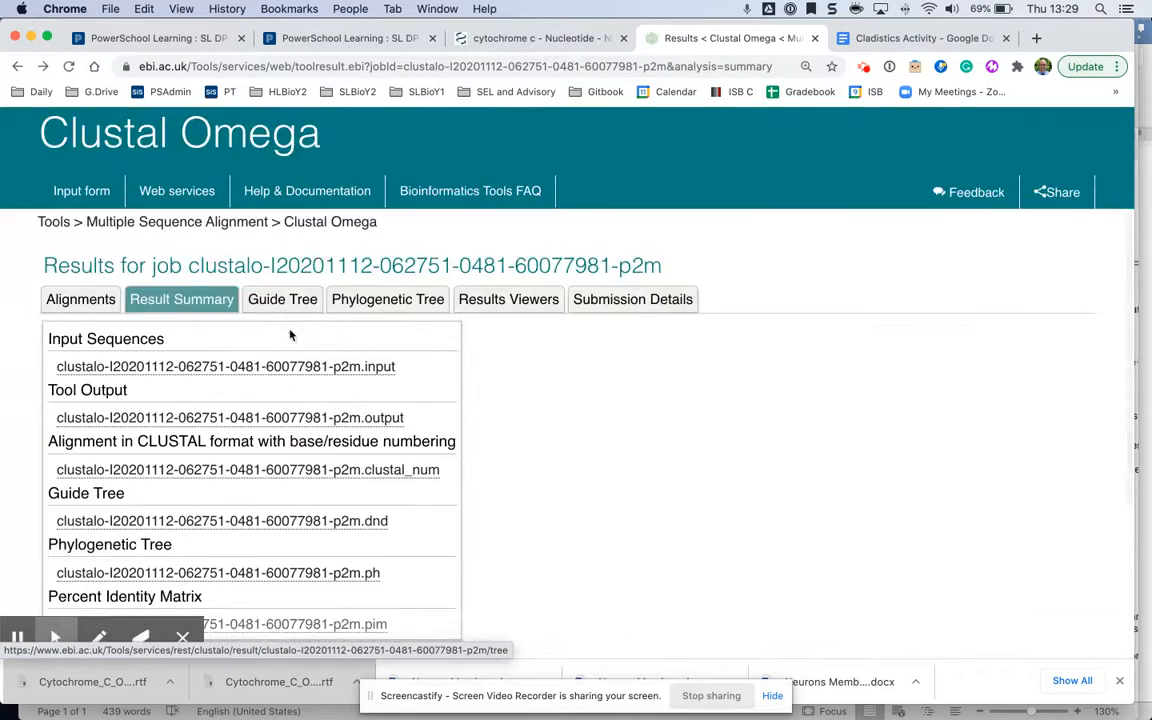
{"action": "left_click", "coordinate": [426, 308]}
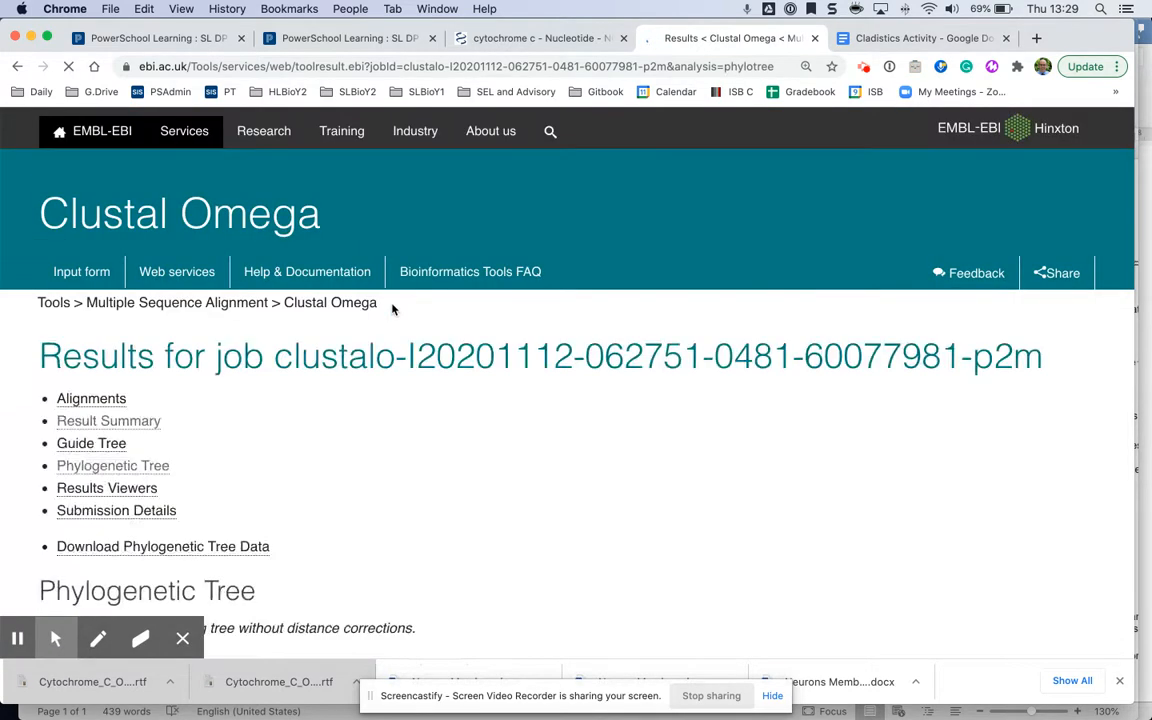
{"action": "scroll", "coordinate": [524, 373], "scroll_direction": "down", "scroll_amount": 3}
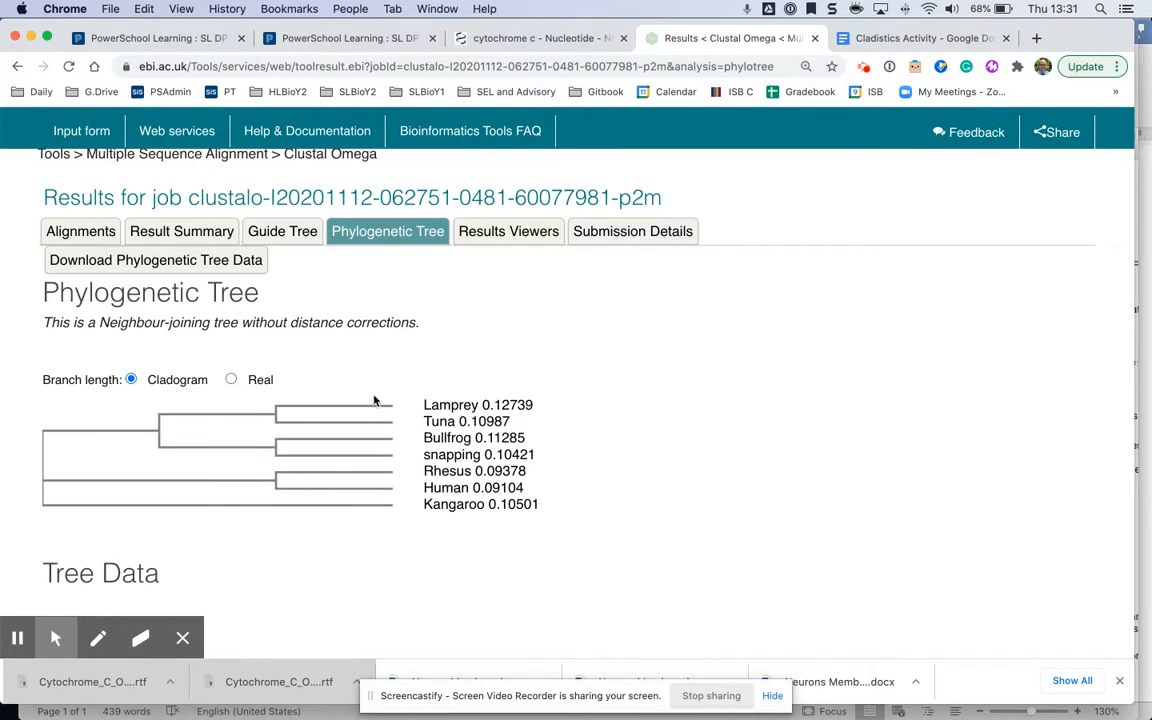
Step: Review Activity B - Hominid Evolution on the PowerSchool class page and highlight its organism list from Human to Loris
{"action": "left_click", "coordinate": [346, 40]}
{"action": "scroll", "coordinate": [463, 347], "scroll_direction": "down", "scroll_amount": 5}
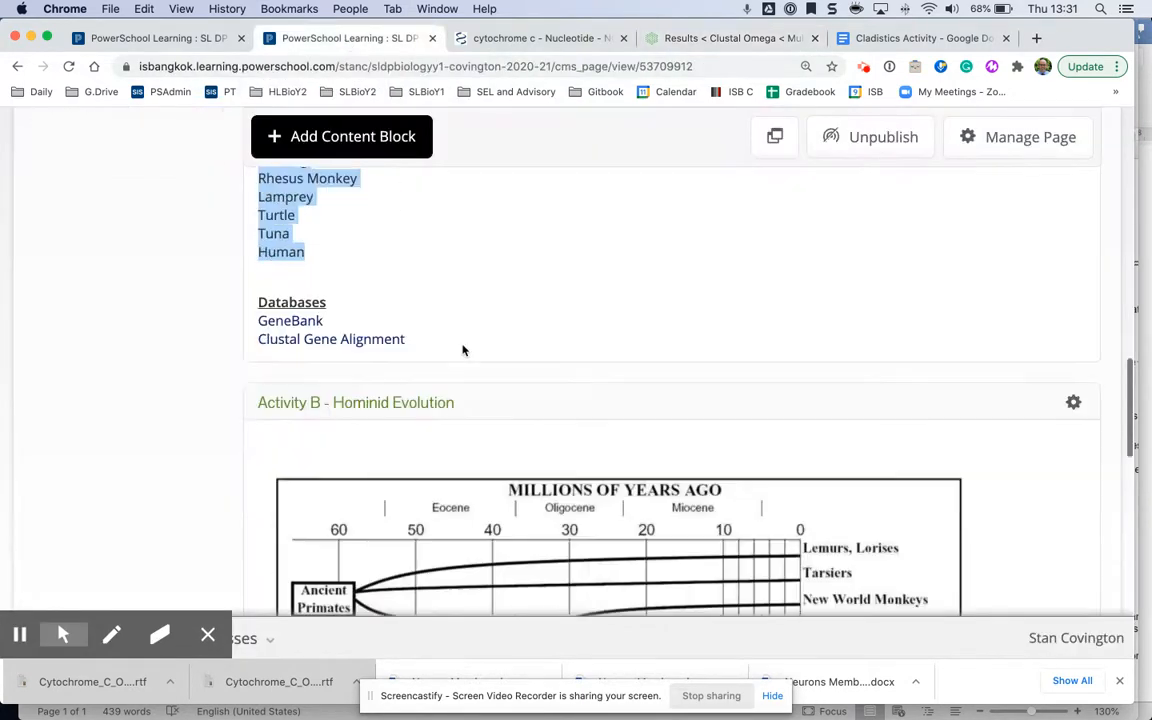
{"action": "scroll", "coordinate": [463, 345], "scroll_direction": "down", "scroll_amount": 2}
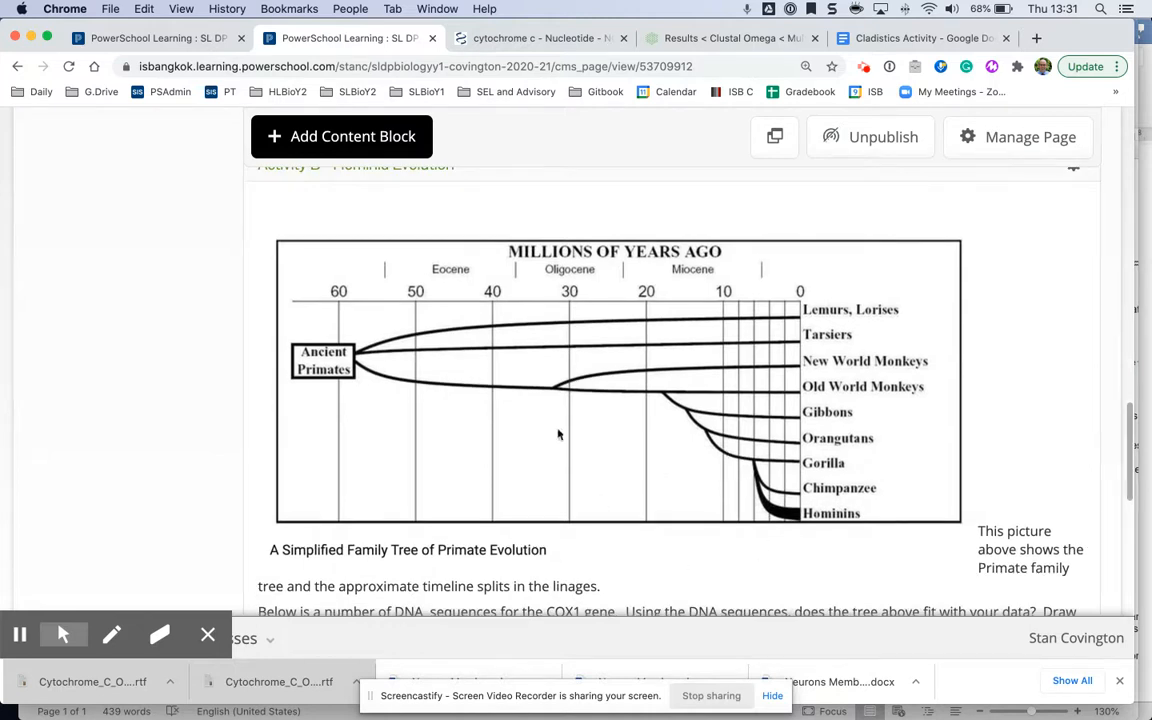
{"action": "scroll", "coordinate": [451, 330], "scroll_direction": "up", "scroll_amount": 3}
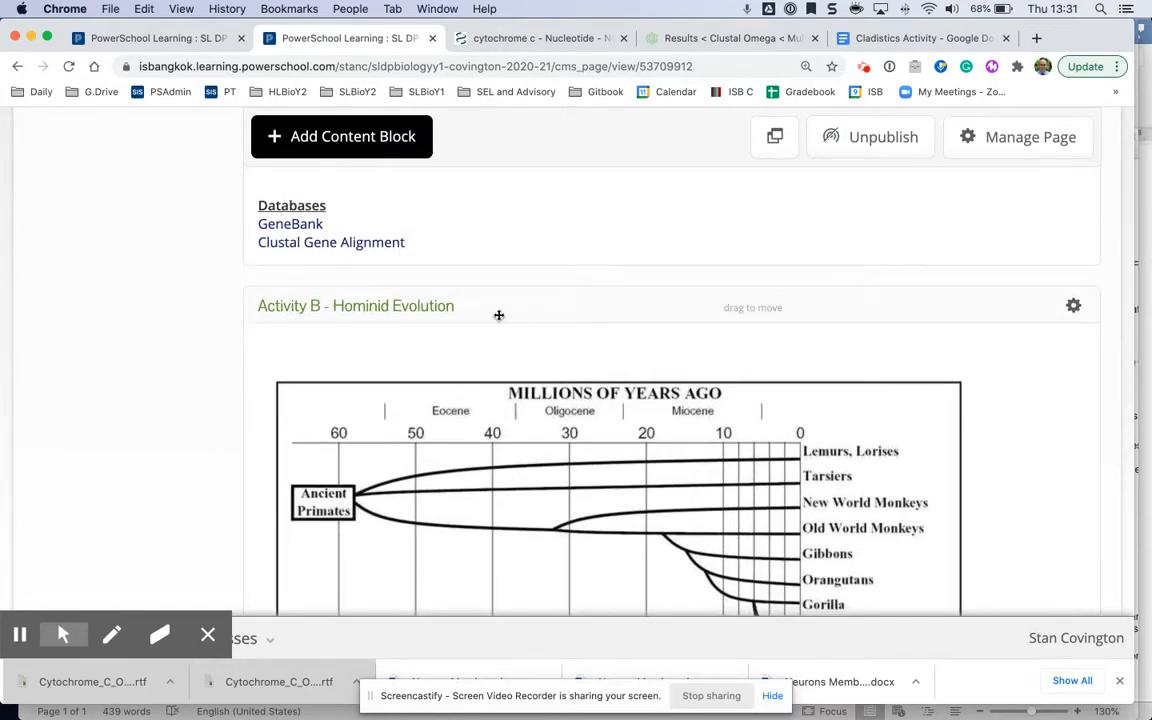
{"action": "scroll", "coordinate": [600, 430], "scroll_direction": "down", "scroll_amount": 4}
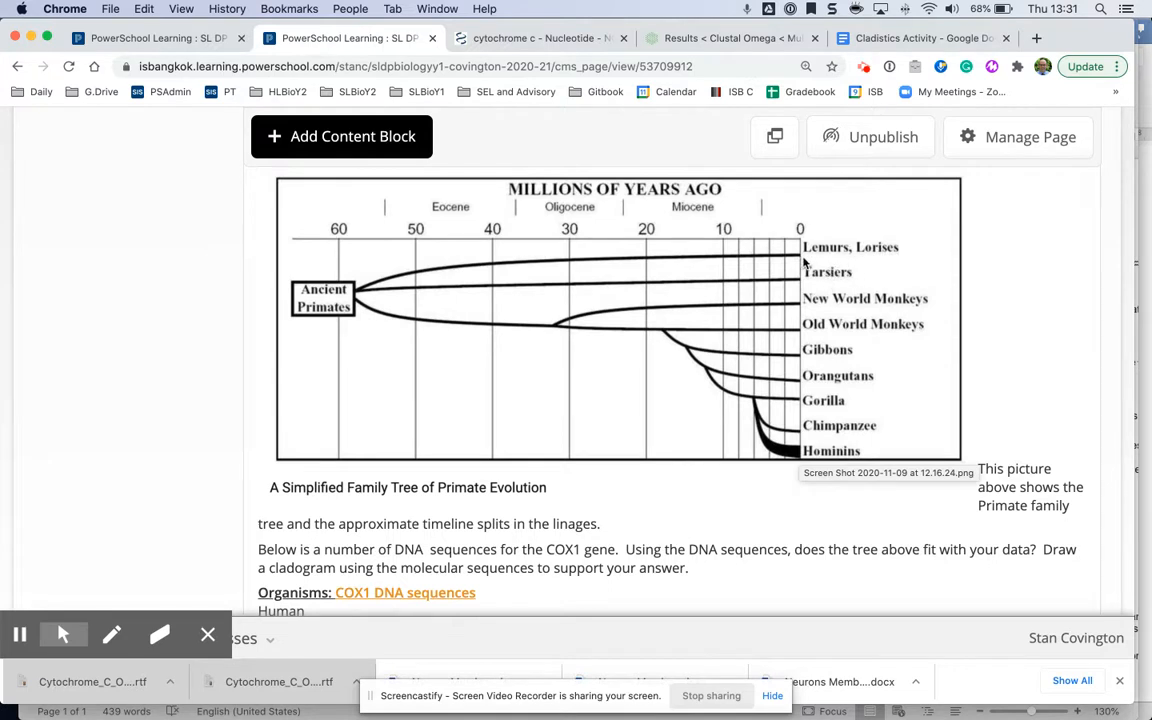
{"action": "scroll", "coordinate": [879, 266], "scroll_direction": "down", "scroll_amount": 3}
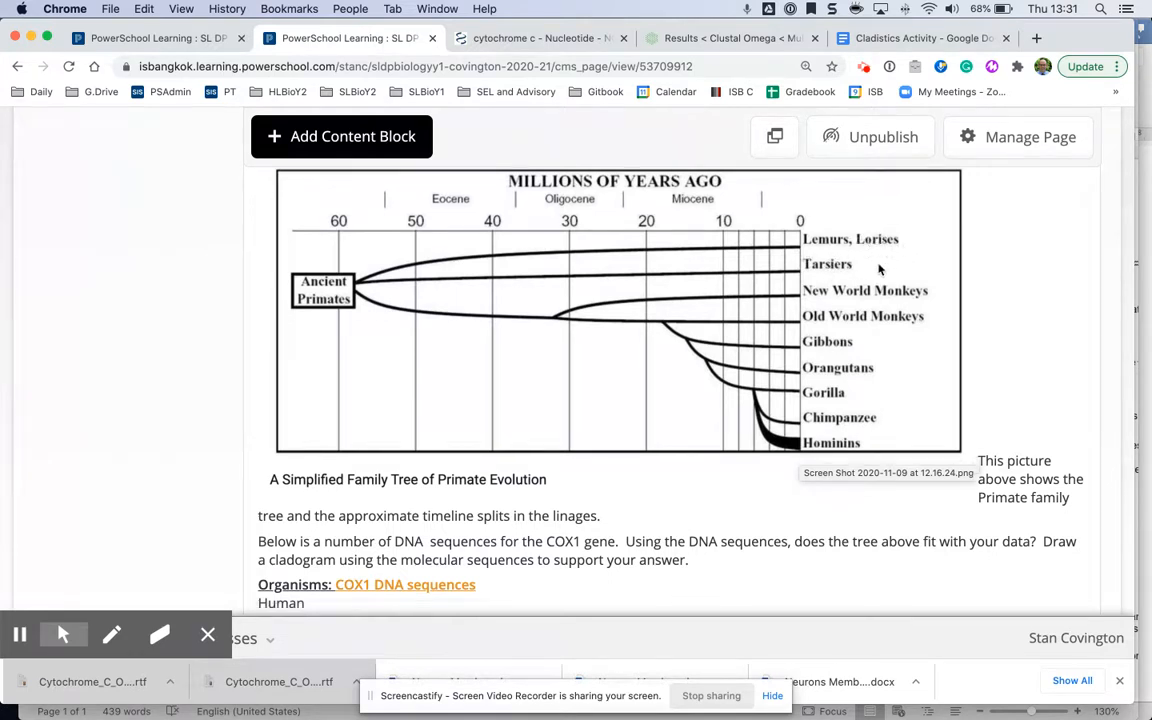
{"action": "scroll", "coordinate": [626, 379], "scroll_direction": "down", "scroll_amount": 4}
{"action": "left_click_drag", "start_coordinate": [368, 465], "coordinate": [258, 317]}
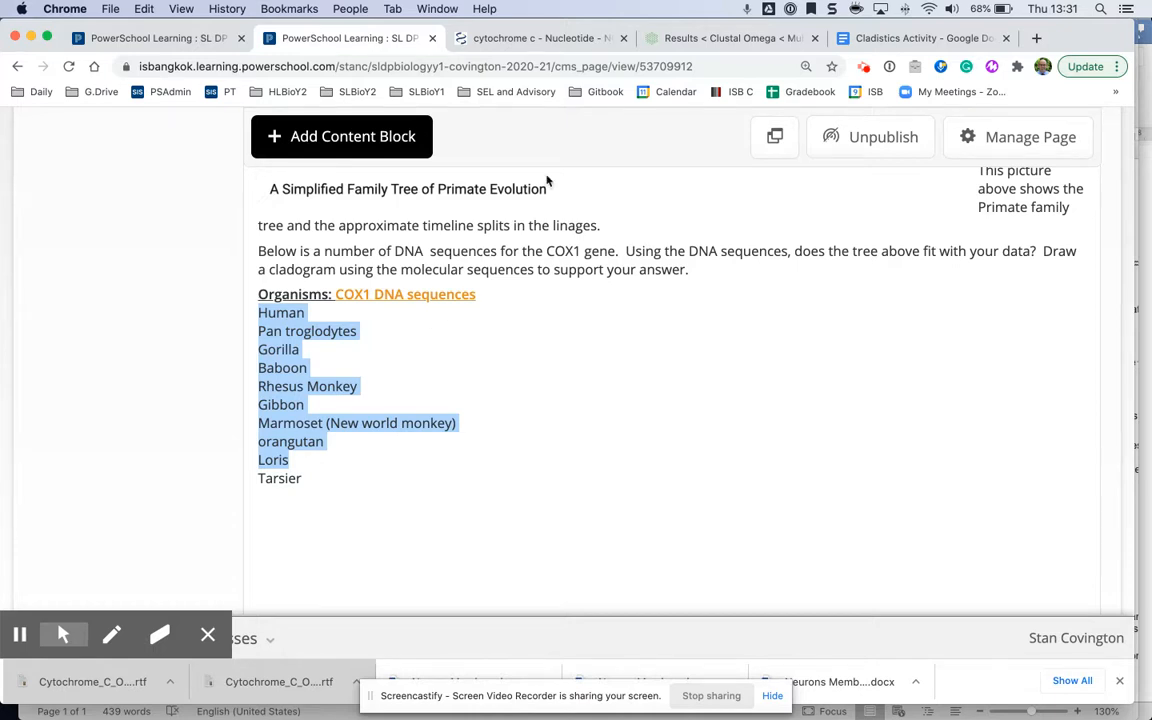
Step: Compare the Clustal Omega cladogram with the primate family tree in Activity B, switching between the two pages
{"action": "left_click", "coordinate": [745, 36]}
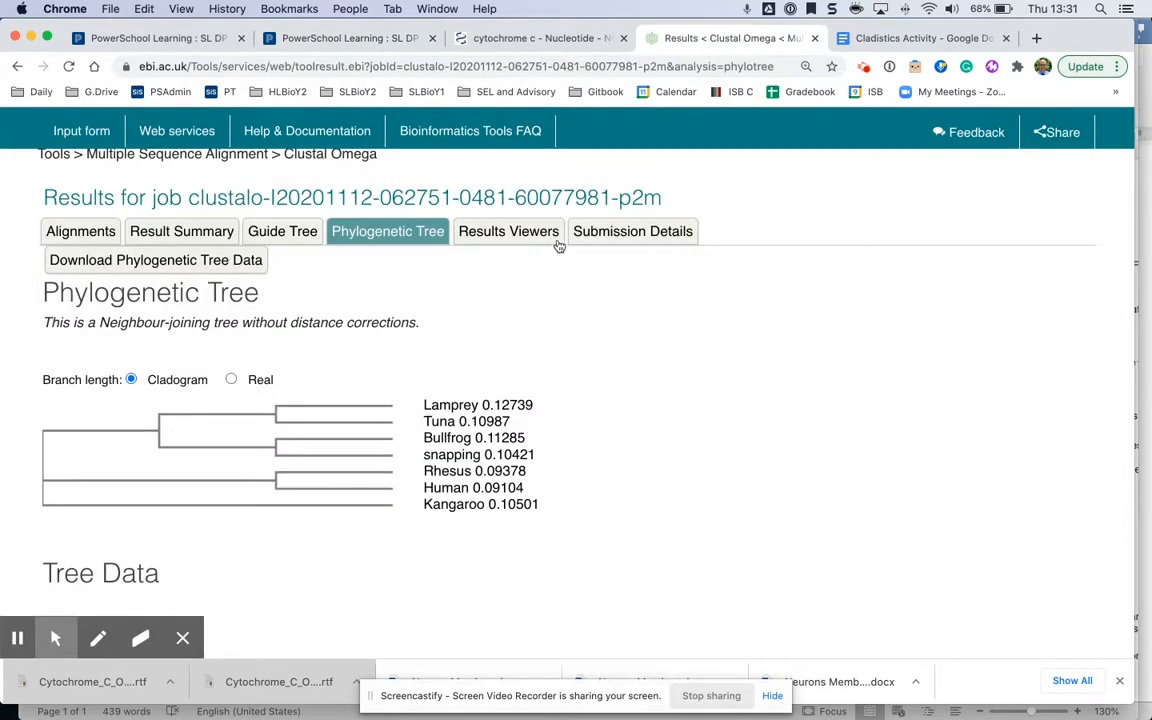
{"action": "left_click", "coordinate": [380, 38]}
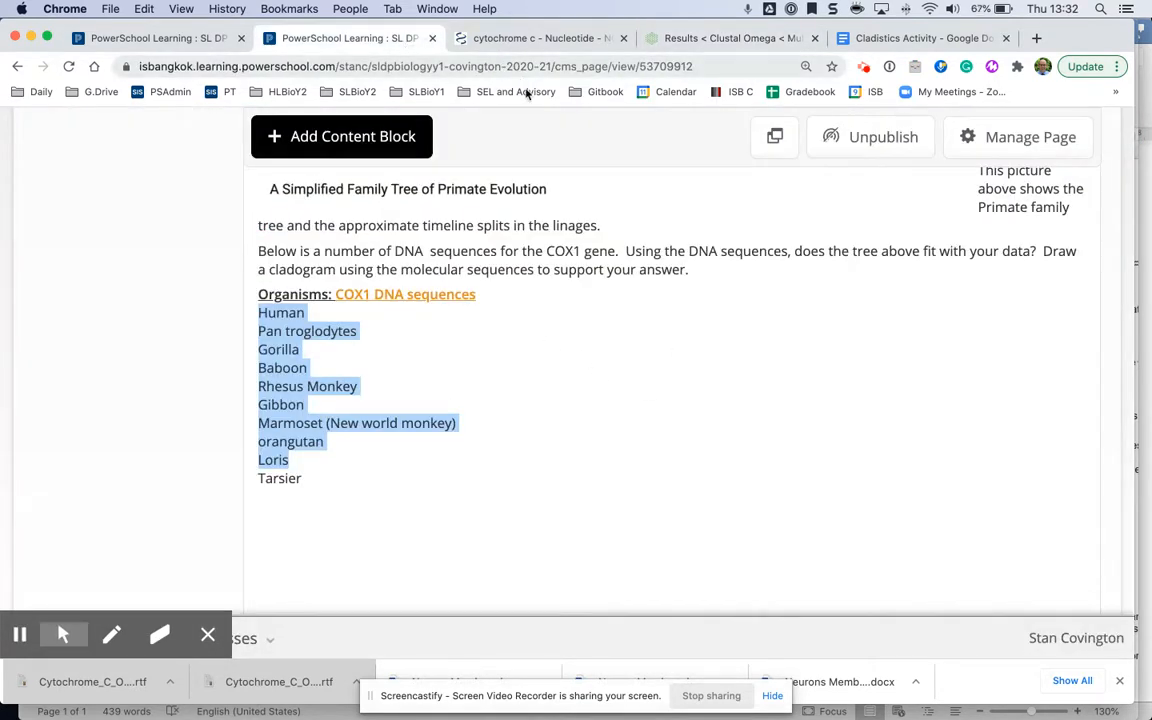
{"action": "scroll", "coordinate": [581, 349], "scroll_direction": "up", "scroll_amount": 5}
{"action": "scroll", "coordinate": [581, 349], "scroll_direction": "up", "scroll_amount": 3}
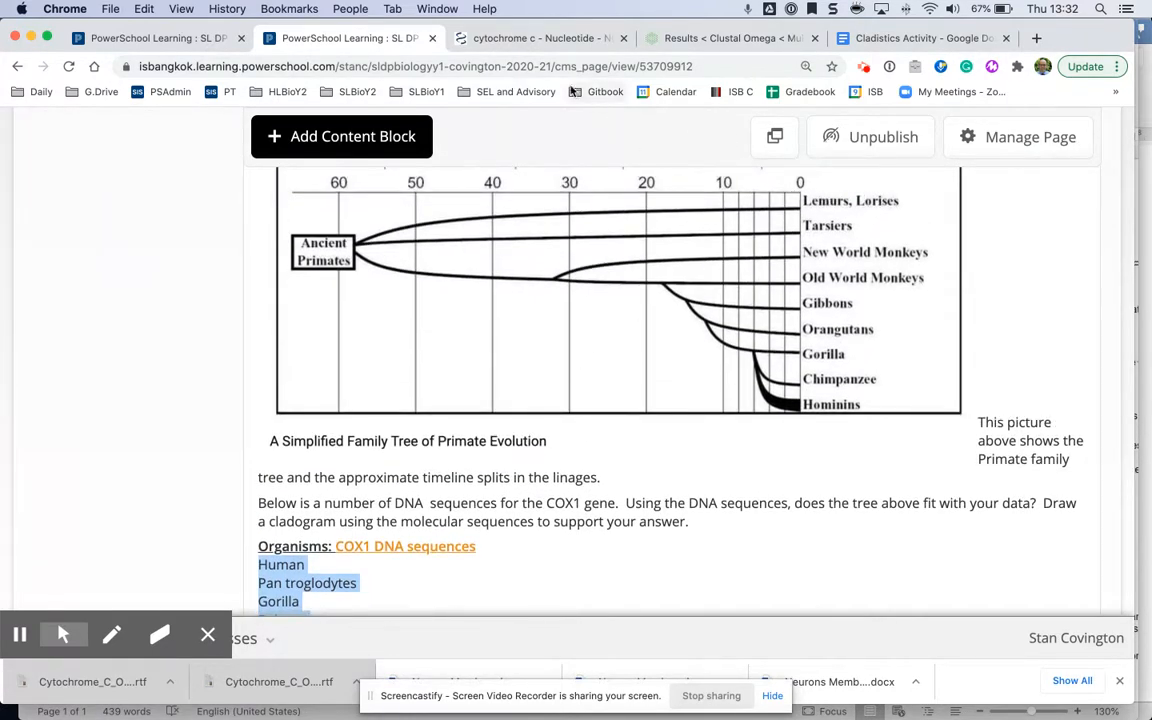
{"action": "left_click", "coordinate": [686, 39]}
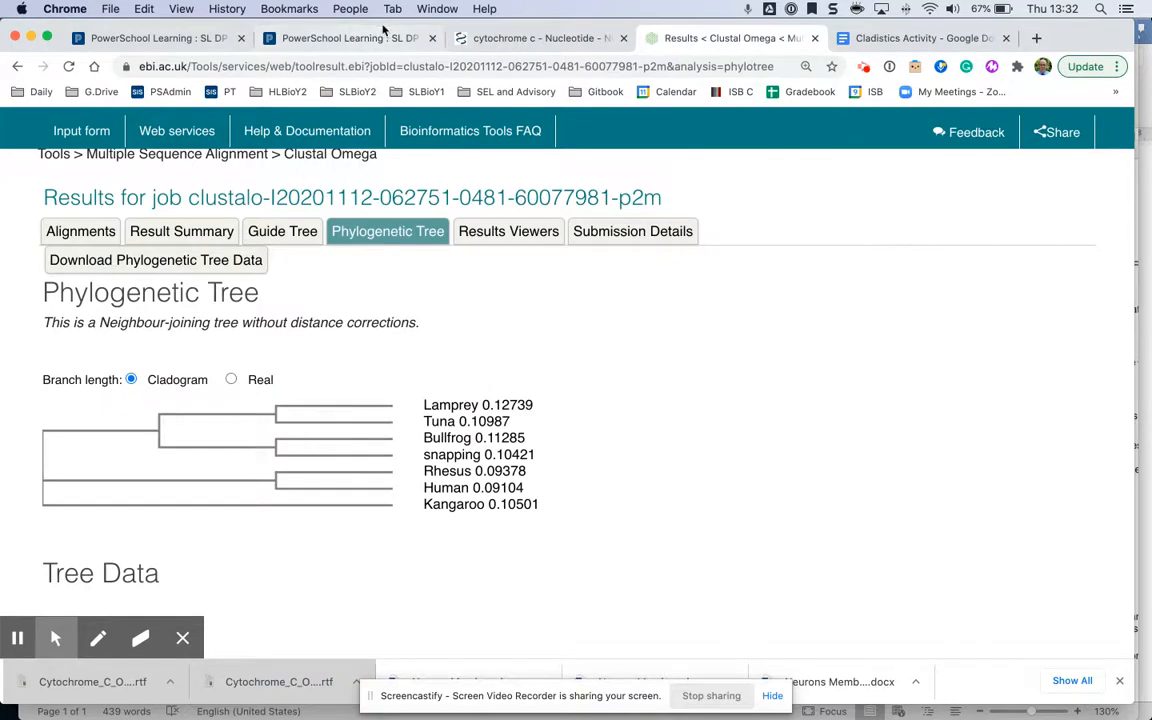
{"action": "left_click", "coordinate": [345, 36]}
{"action": "scroll", "coordinate": [611, 497], "scroll_direction": "up", "scroll_amount": 3}
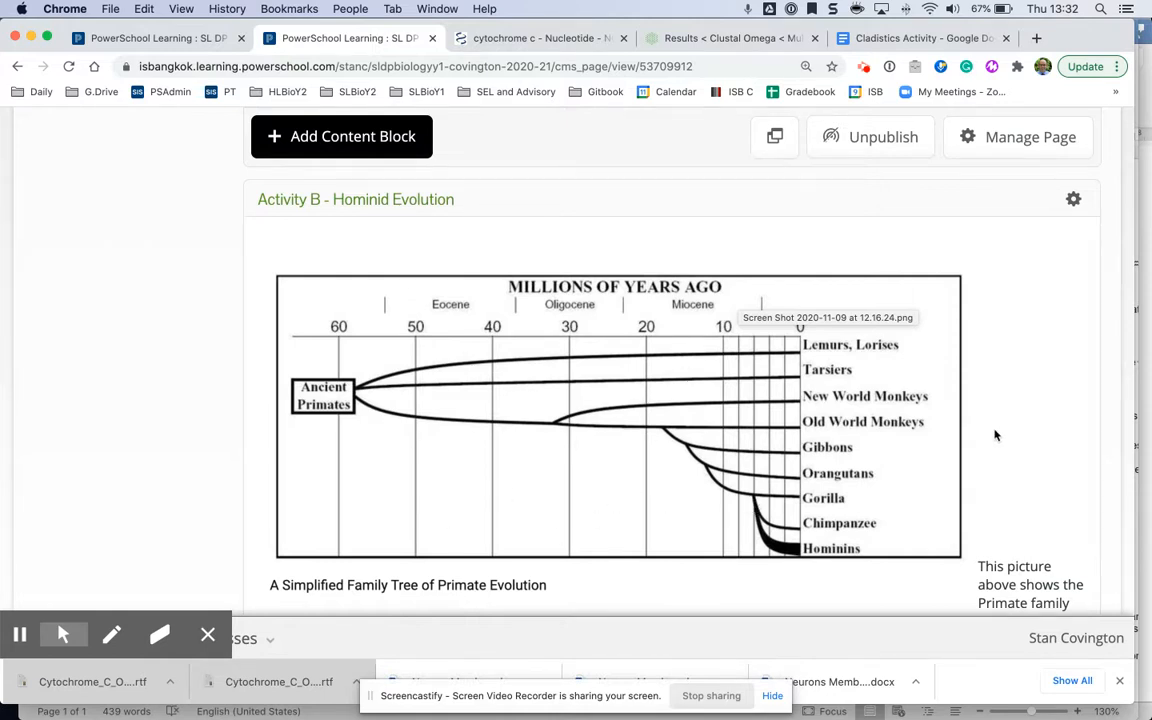
Step: Highlight the Activity B question about whether the tree fits the DNA data and the cladogram instruction, and refer back to the primate tree
{"action": "scroll", "coordinate": [808, 431], "scroll_direction": "down", "scroll_amount": 3}
{"action": "scroll", "coordinate": [808, 431], "scroll_direction": "down", "scroll_amount": 5}
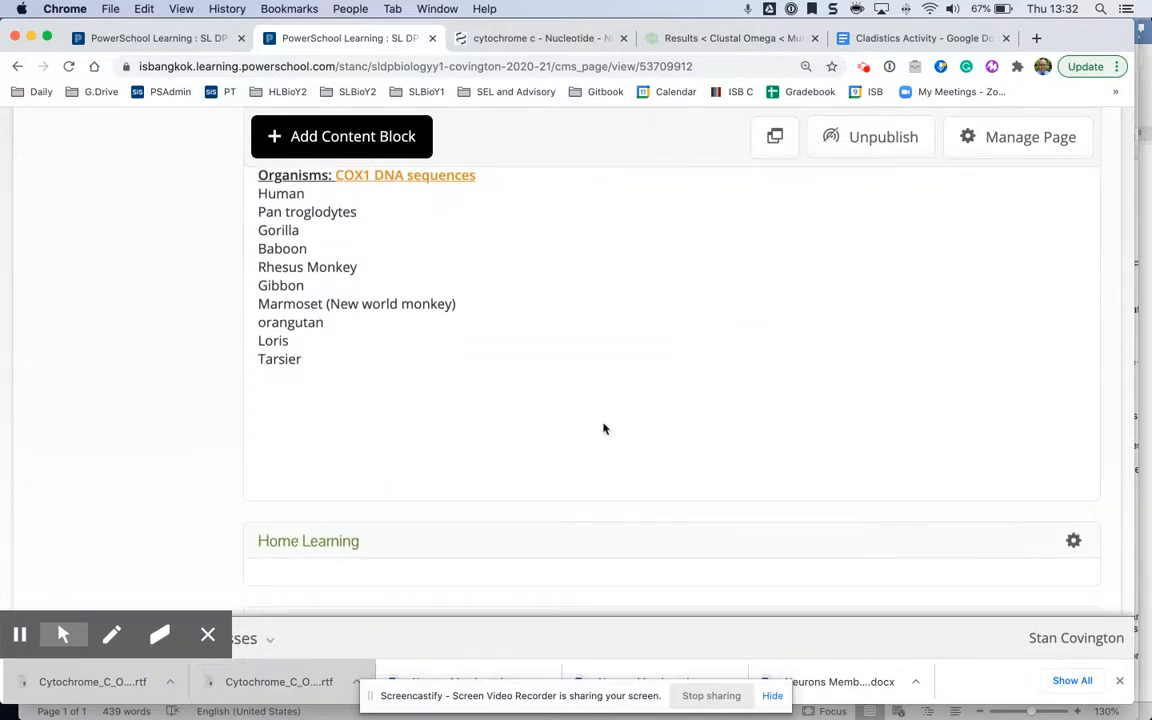
{"action": "scroll", "coordinate": [601, 429], "scroll_direction": "up", "scroll_amount": 2}
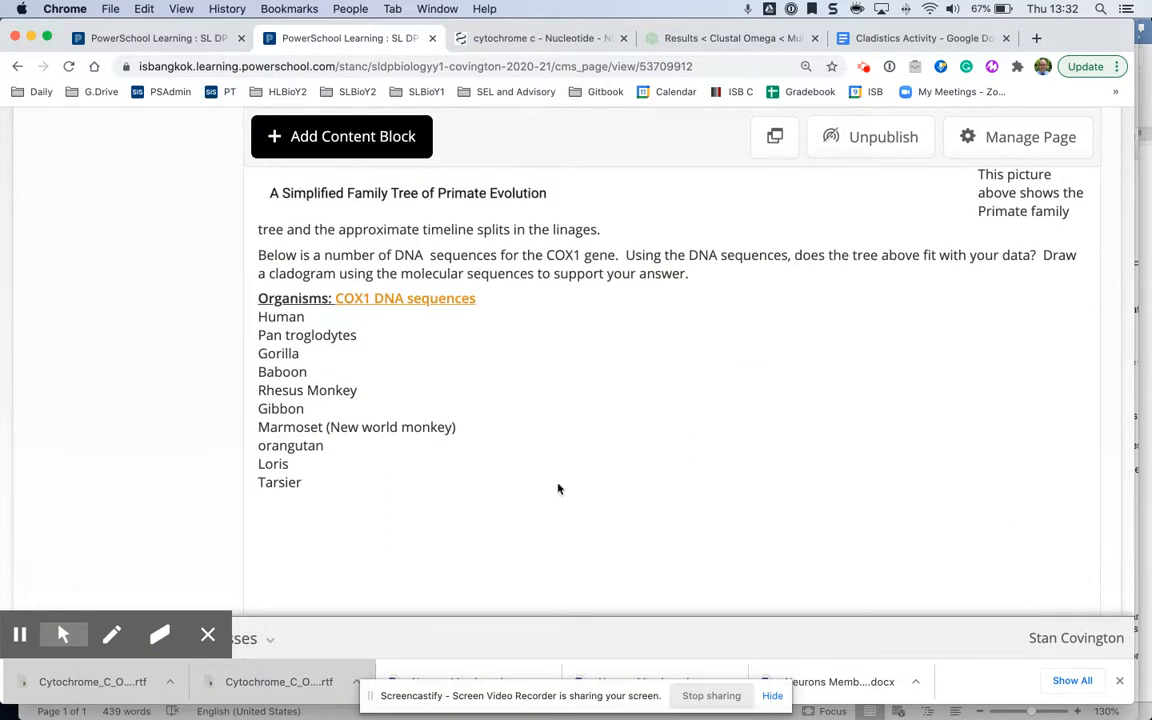
{"action": "left_click_drag", "start_coordinate": [624, 255], "coordinate": [716, 280]}
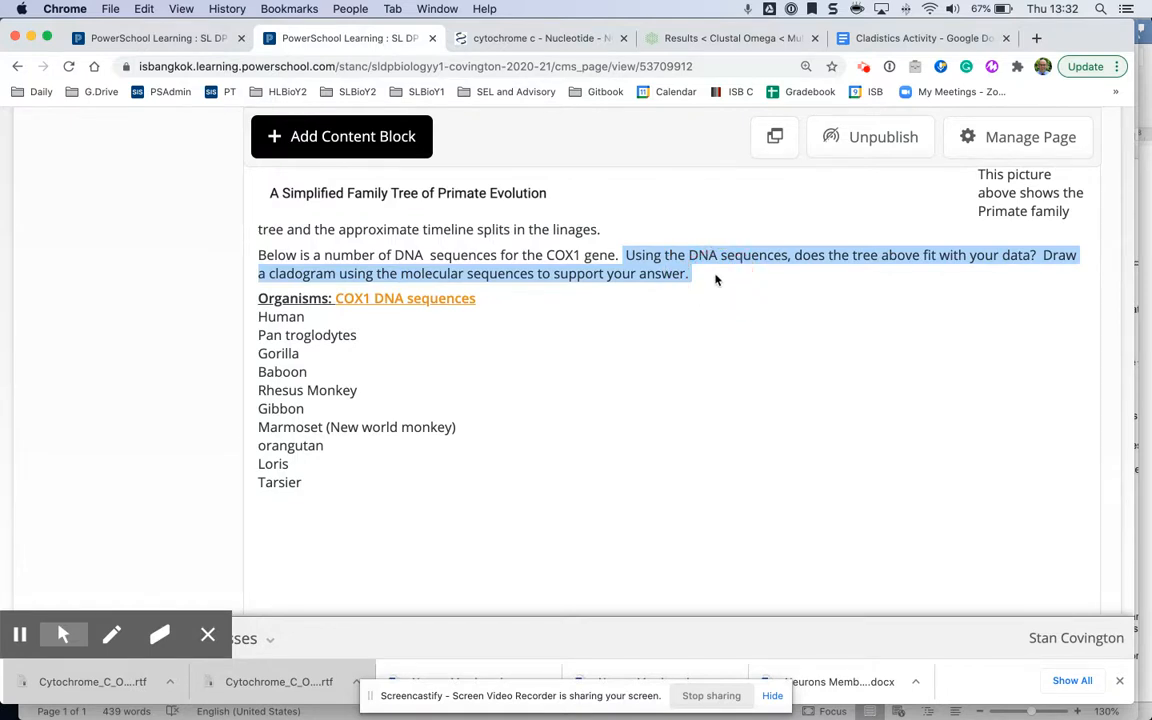
{"action": "scroll", "coordinate": [859, 298], "scroll_direction": "up", "scroll_amount": 6}
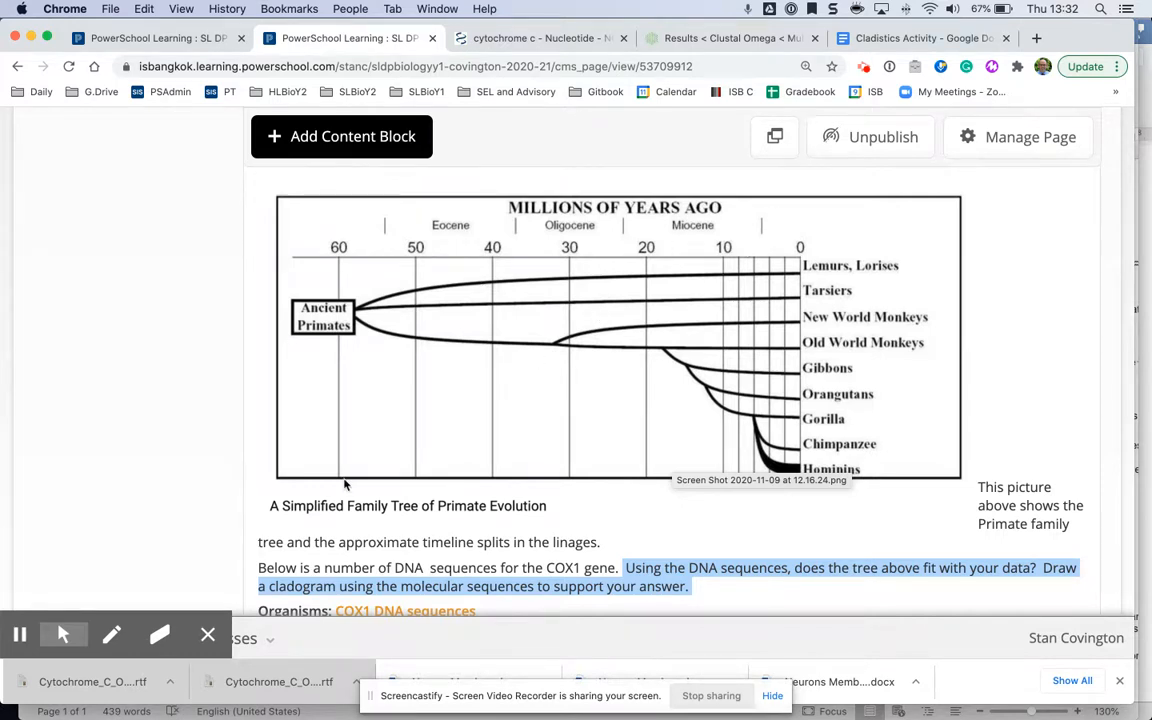
Step: View the Home Learning, Strengthen Your Skills and Expand Your Knowledge sections at the end of the lesson page
{"action": "scroll", "coordinate": [569, 355], "scroll_direction": "down", "scroll_amount": 10}
{"action": "scroll", "coordinate": [572, 359], "scroll_direction": "down", "scroll_amount": 3}
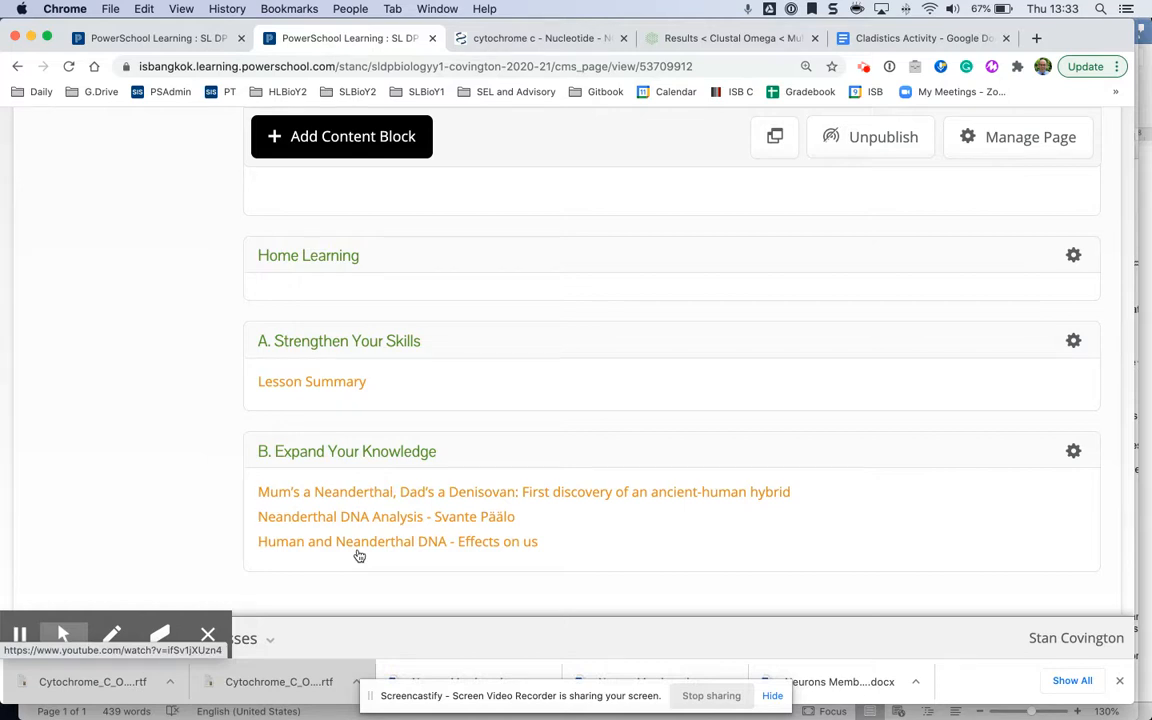
{"action": "mouse_move", "coordinate": [63, 634]}
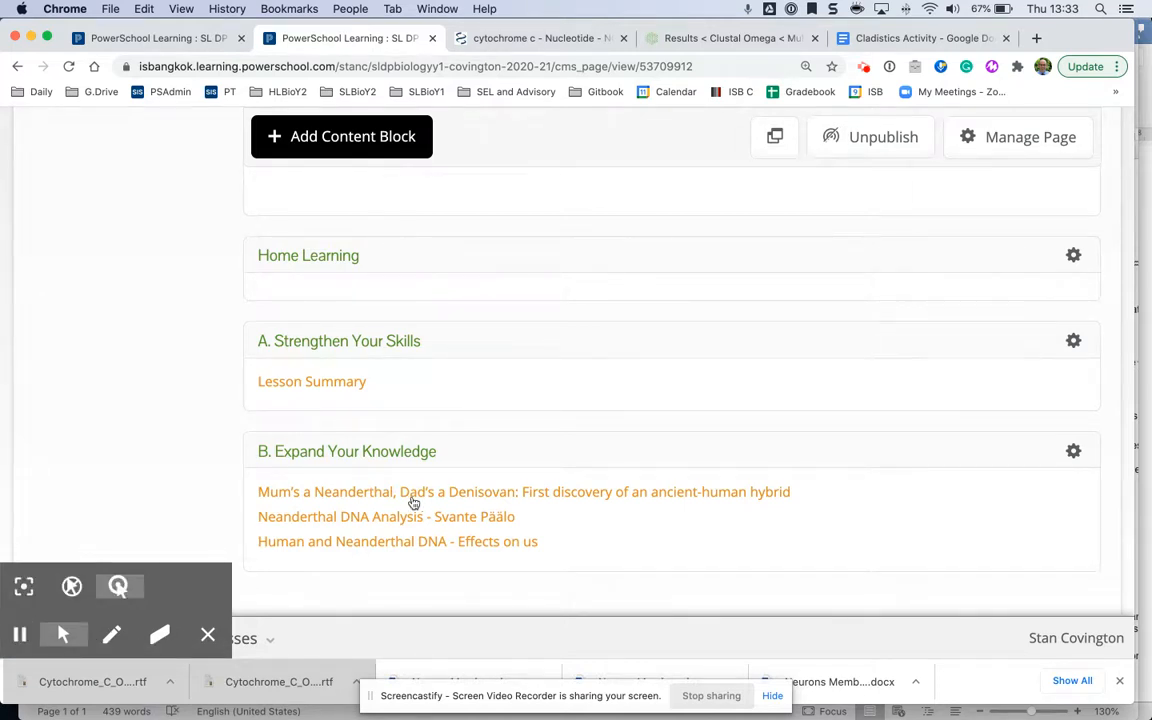
Step: Open the Review Work, Quizzes and Tests page of the biology class
{"action": "scroll", "coordinate": [480, 389], "scroll_direction": "up", "scroll_amount": 15}
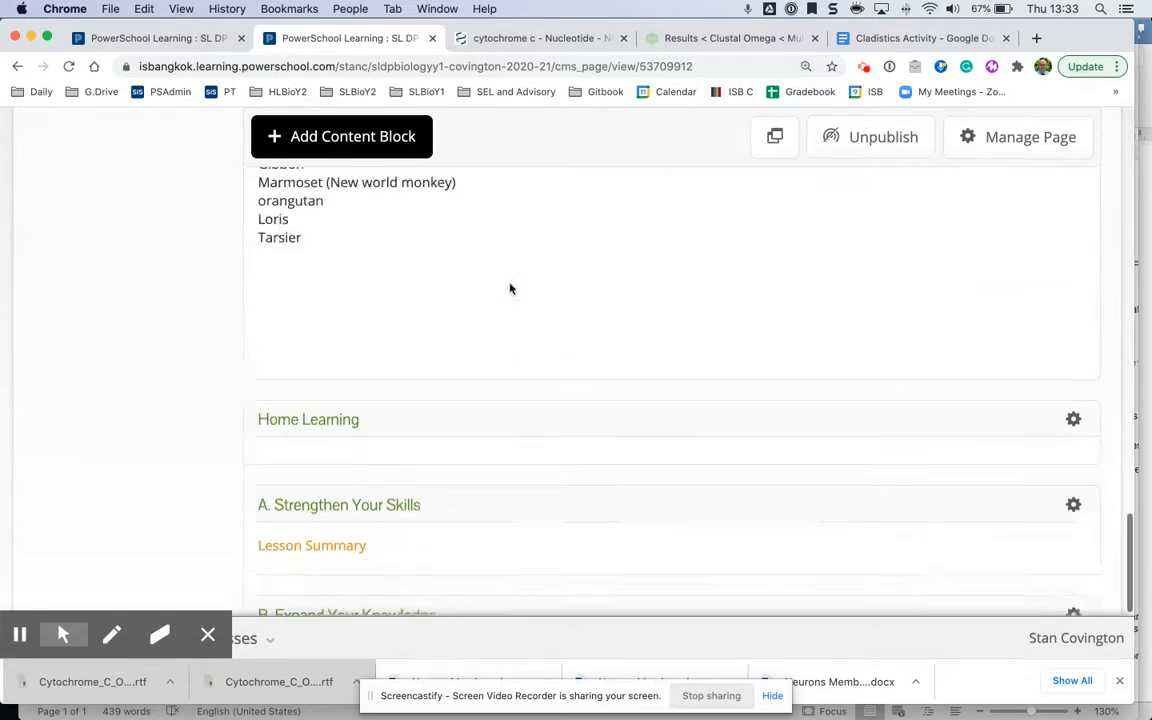
{"action": "scroll", "coordinate": [322, 375], "scroll_direction": "down", "scroll_amount": 6}
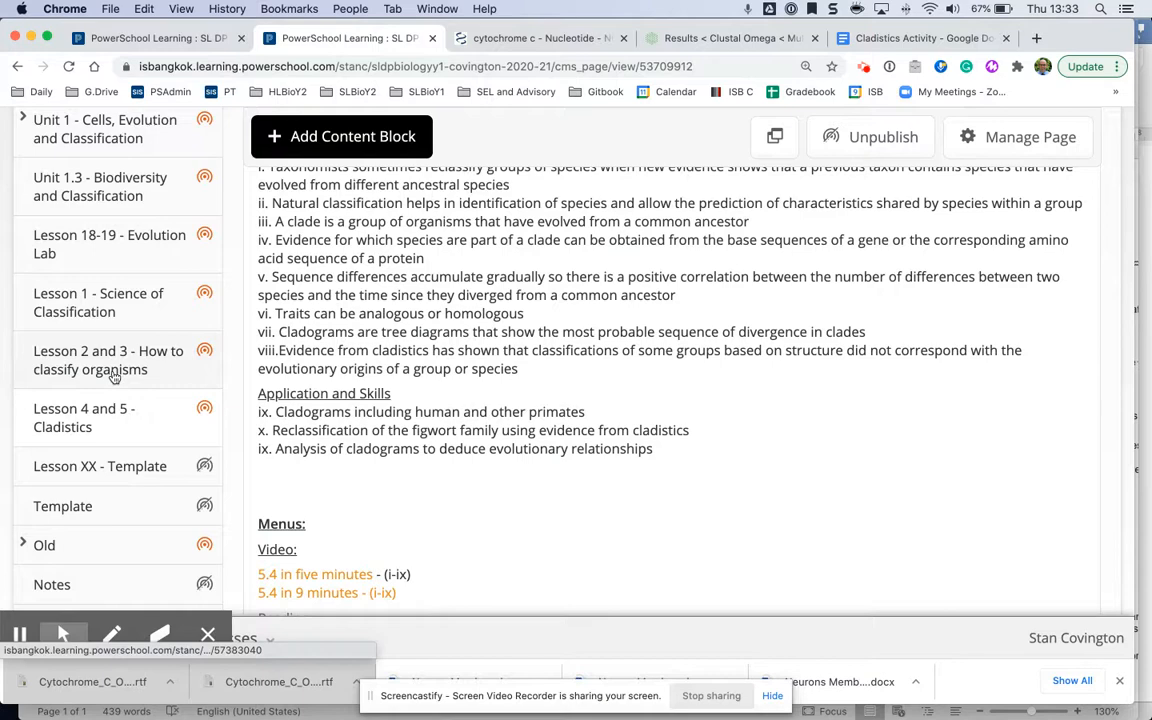
{"action": "scroll", "coordinate": [110, 372], "scroll_direction": "up", "scroll_amount": 1}
{"action": "scroll", "coordinate": [113, 375], "scroll_direction": "up", "scroll_amount": 5}
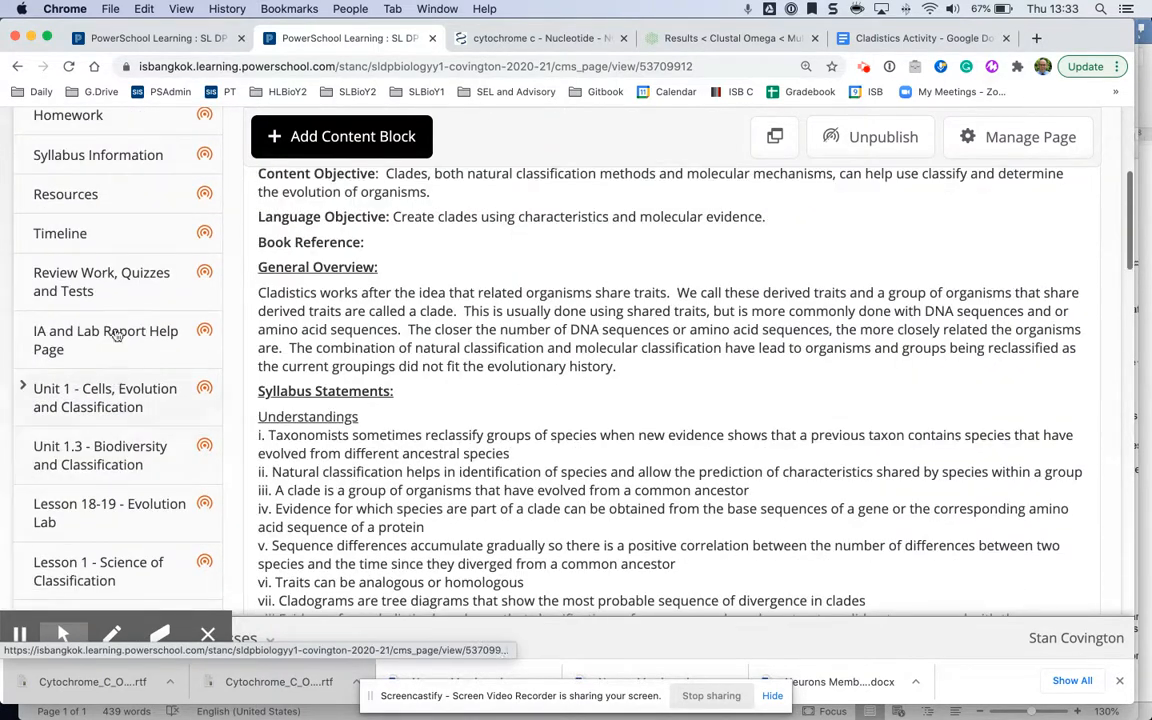
{"action": "left_click", "coordinate": [117, 274]}
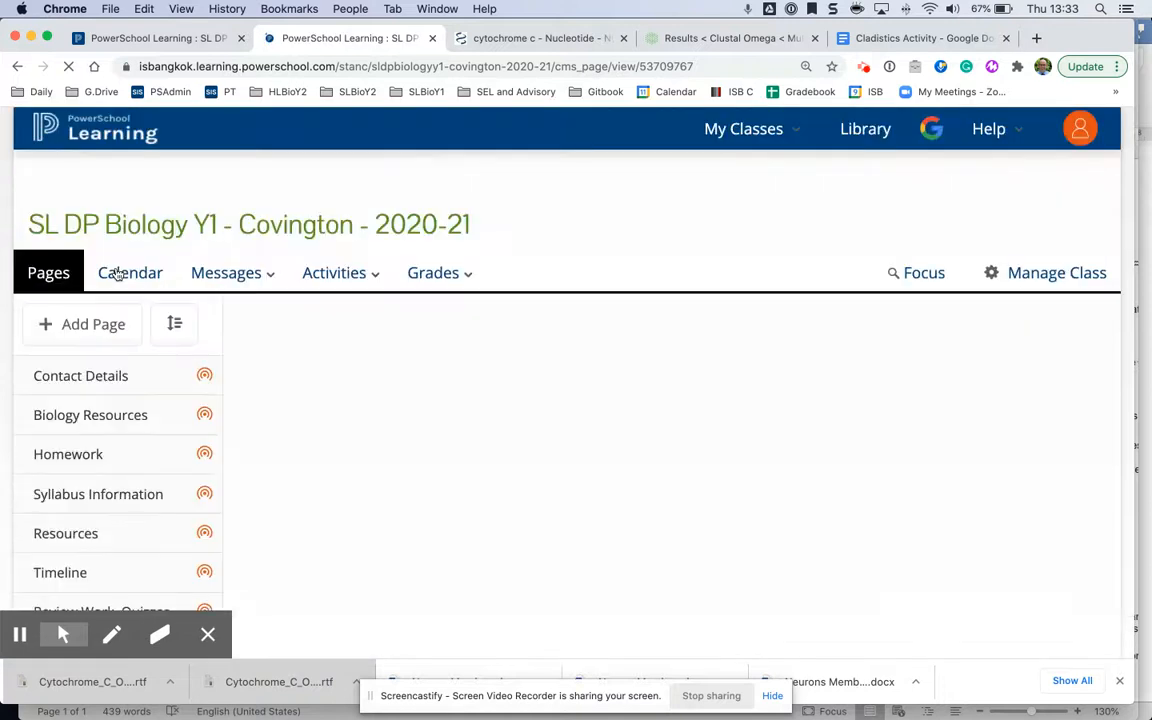
Step: Look through the revision questions, weekly quizzes and large revision sheets, locating the Unit 1 sheet 1.3 - Classification
{"action": "scroll", "coordinate": [320, 383], "scroll_direction": "down", "scroll_amount": 7}
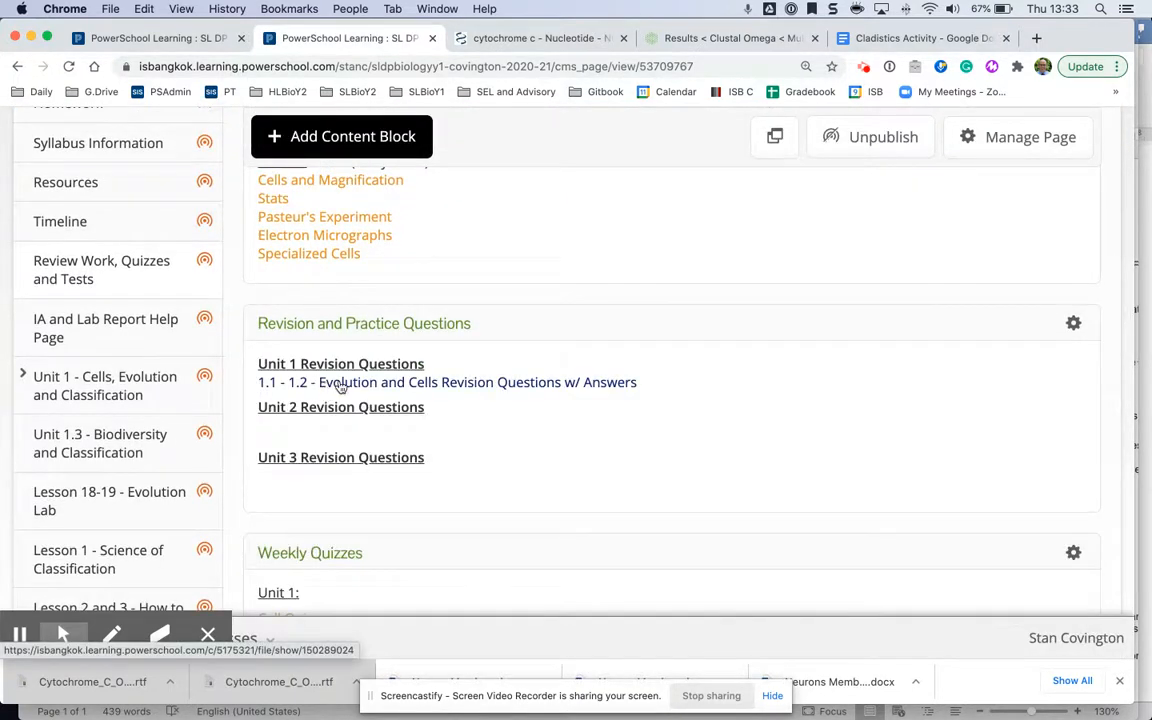
{"action": "scroll", "coordinate": [338, 390], "scroll_direction": "down", "scroll_amount": 1}
{"action": "scroll", "coordinate": [340, 386], "scroll_direction": "down", "scroll_amount": 5}
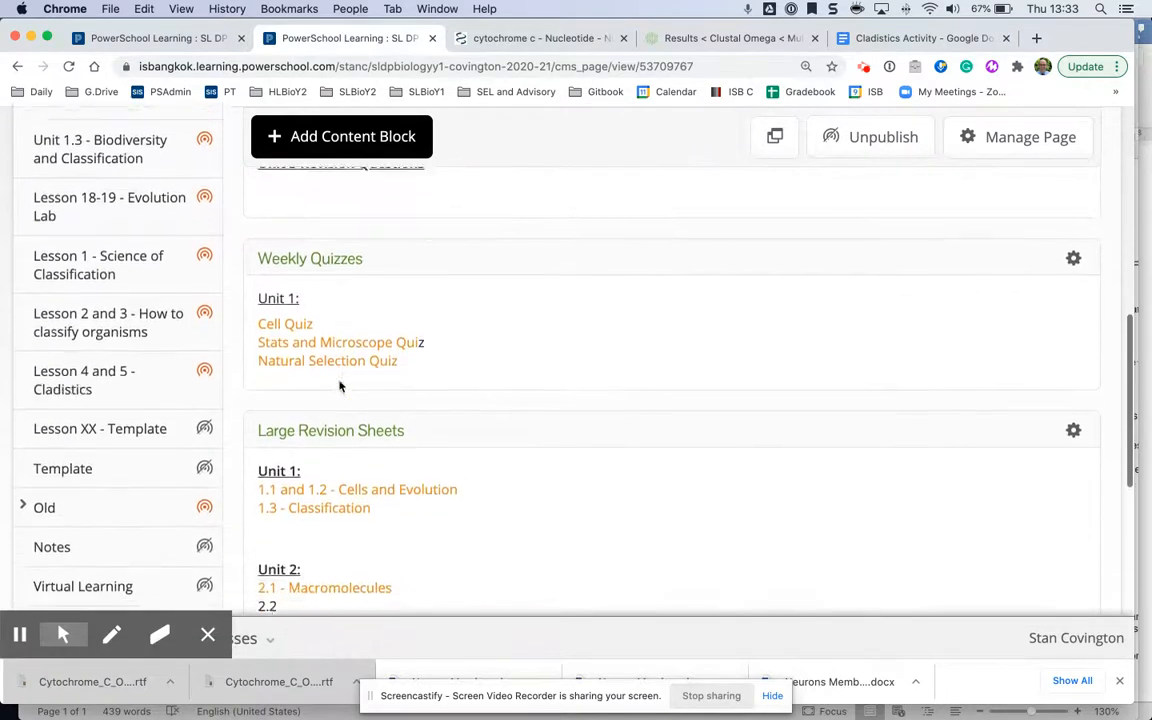
{"action": "scroll", "coordinate": [340, 385], "scroll_direction": "down", "scroll_amount": 2}
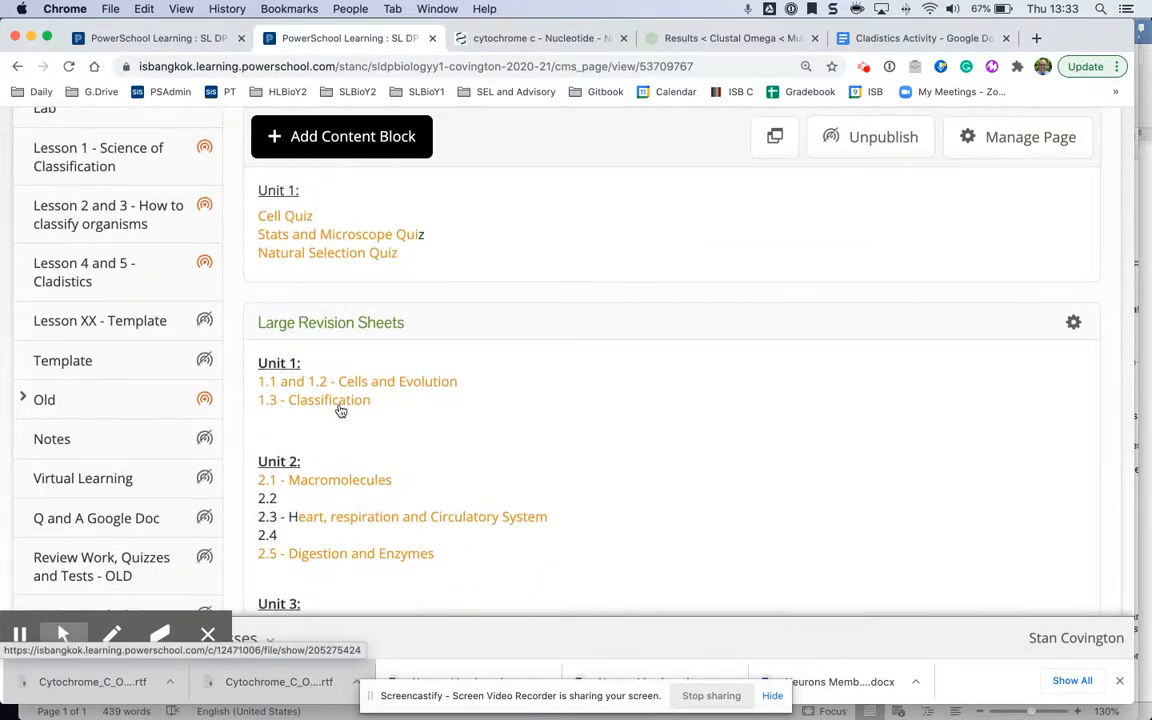
{"action": "scroll", "coordinate": [340, 411], "scroll_direction": "up", "scroll_amount": 1}
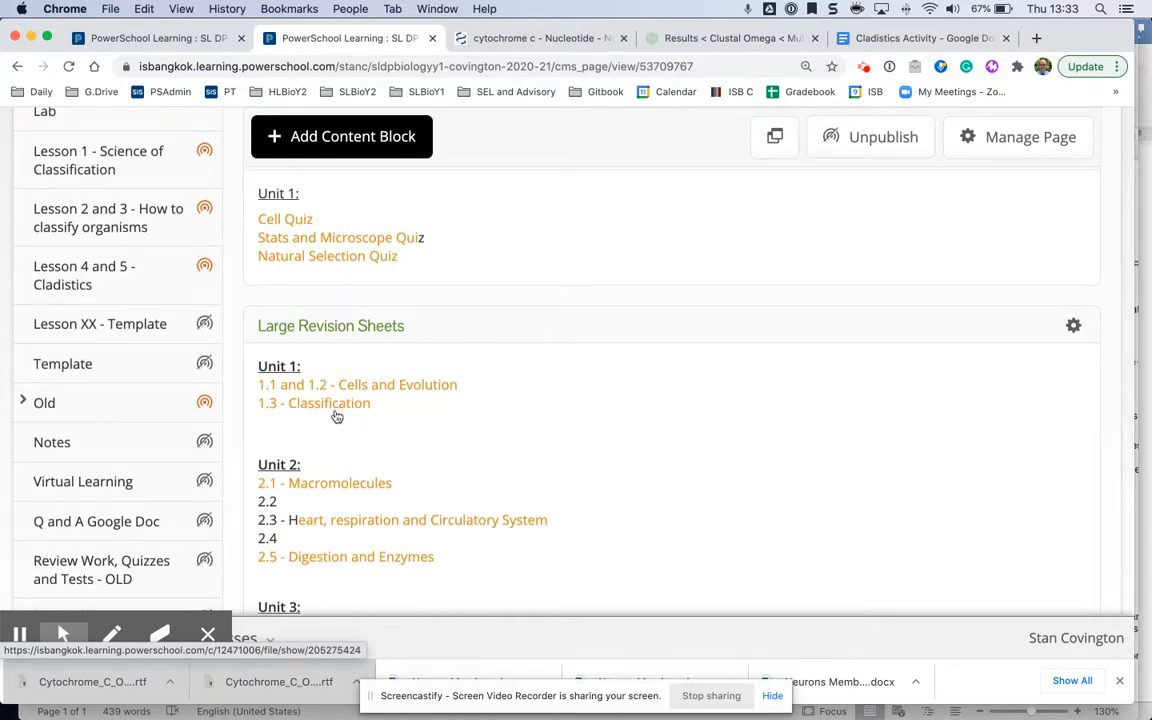
{"action": "scroll", "coordinate": [335, 416], "scroll_direction": "up", "scroll_amount": 1}
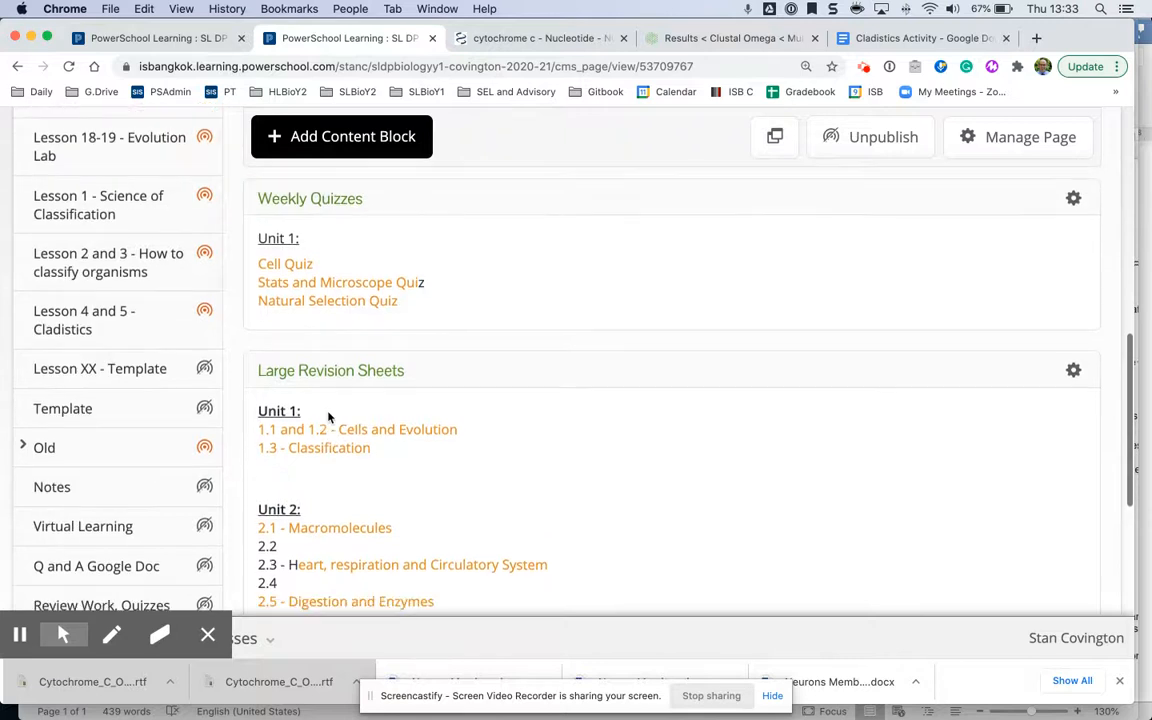
{"action": "scroll", "coordinate": [328, 416], "scroll_direction": "down", "scroll_amount": 1}
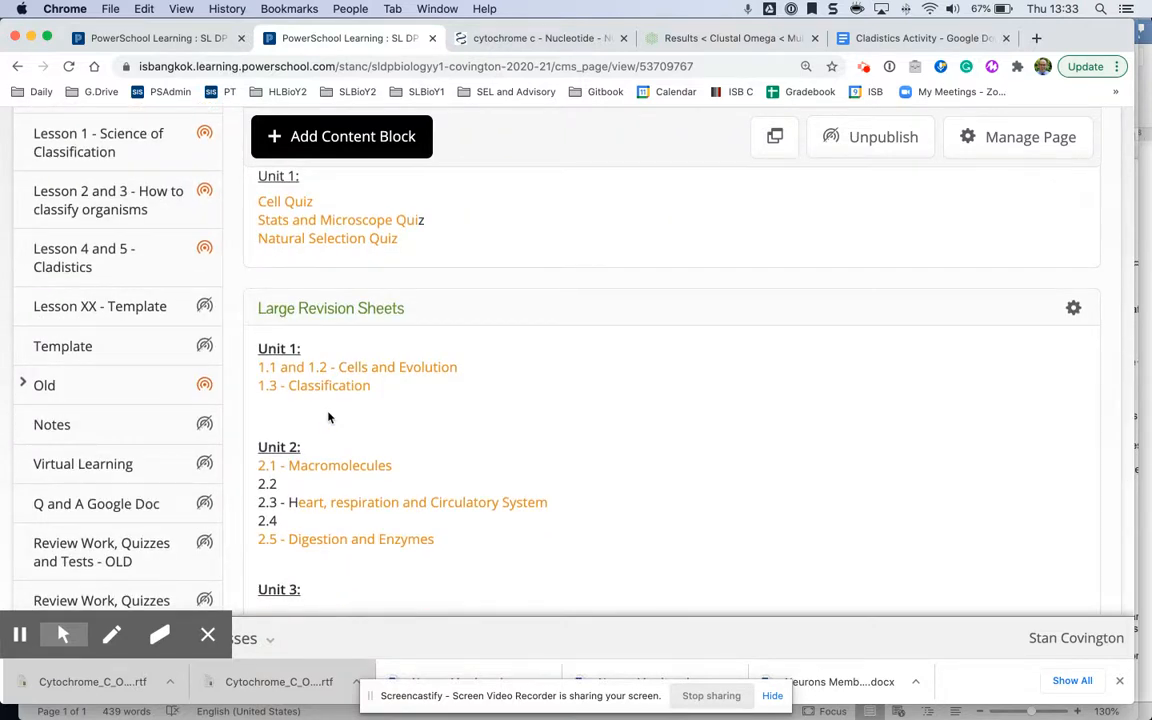